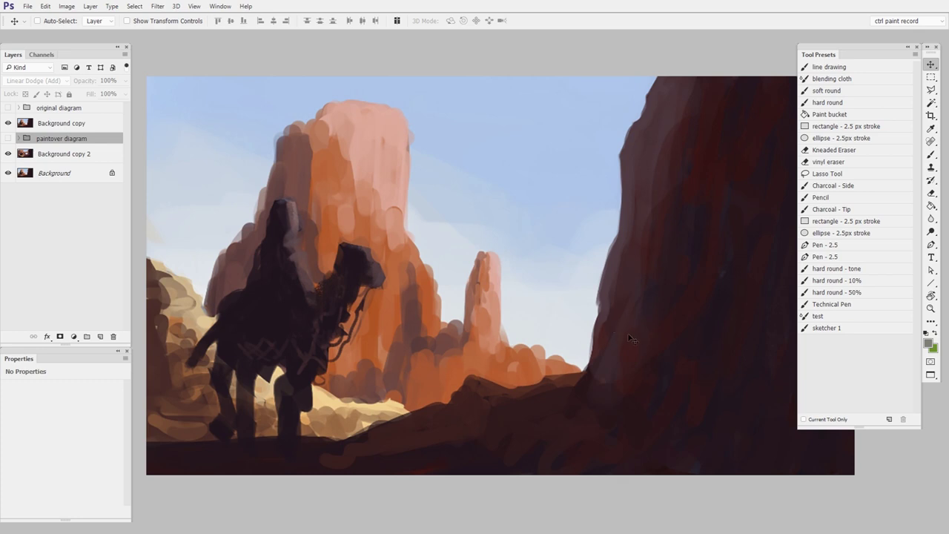
Show the original diagram group over the desert painting and examine its guide lines and arrow across the whole composition
left_click(9, 108)
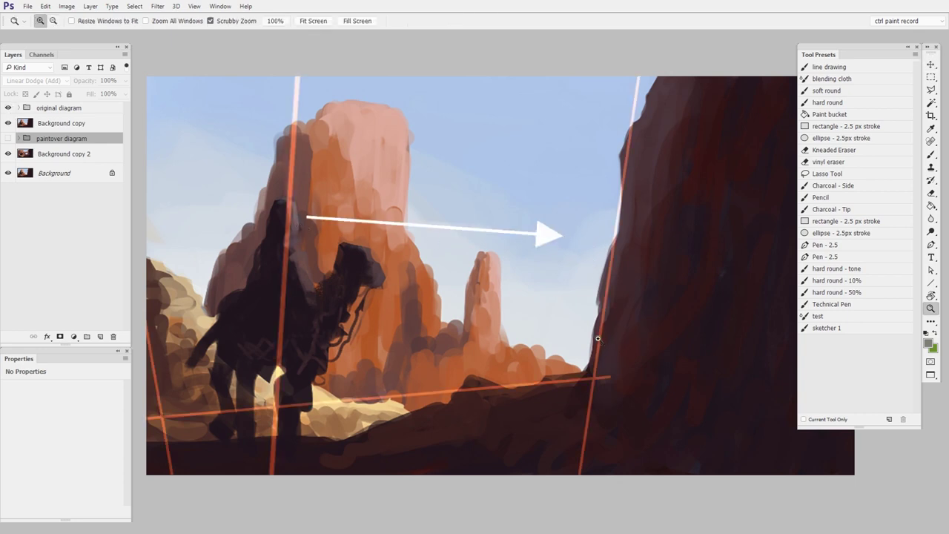
left_click_drag(597, 336, 624, 333)
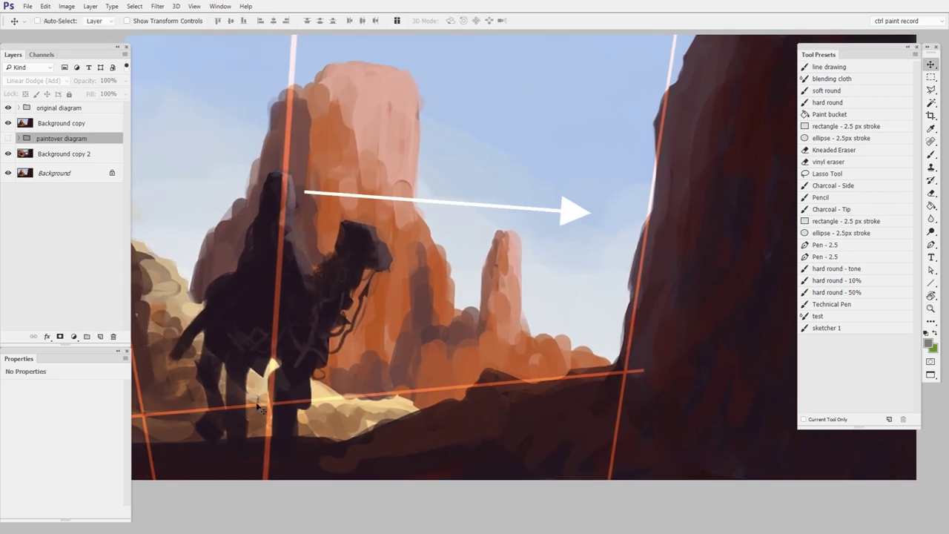
left_click_drag(565, 389, 630, 381)
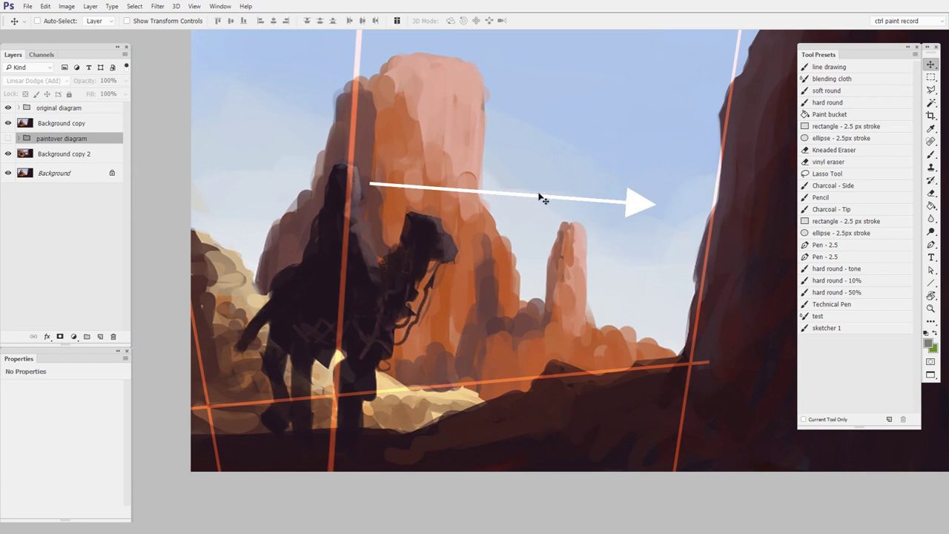
left_click_drag(596, 314, 440, 311)
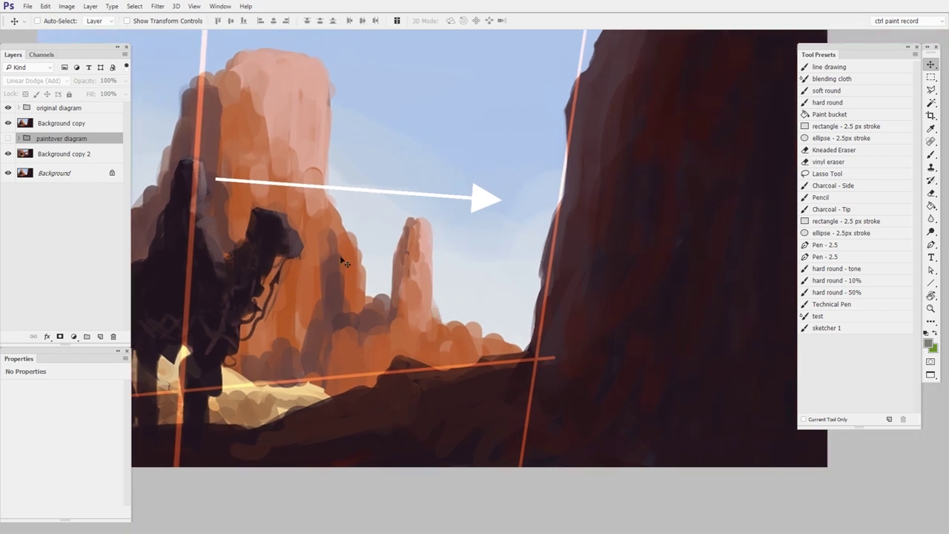
left_click_drag(740, 250, 596, 255)
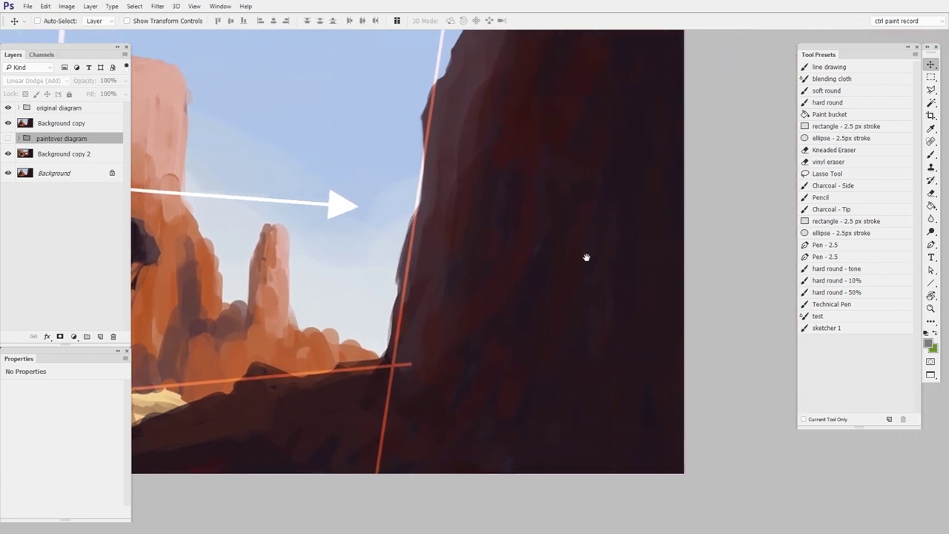
left_click_drag(544, 307, 508, 310)
left_click_drag(523, 317, 597, 317)
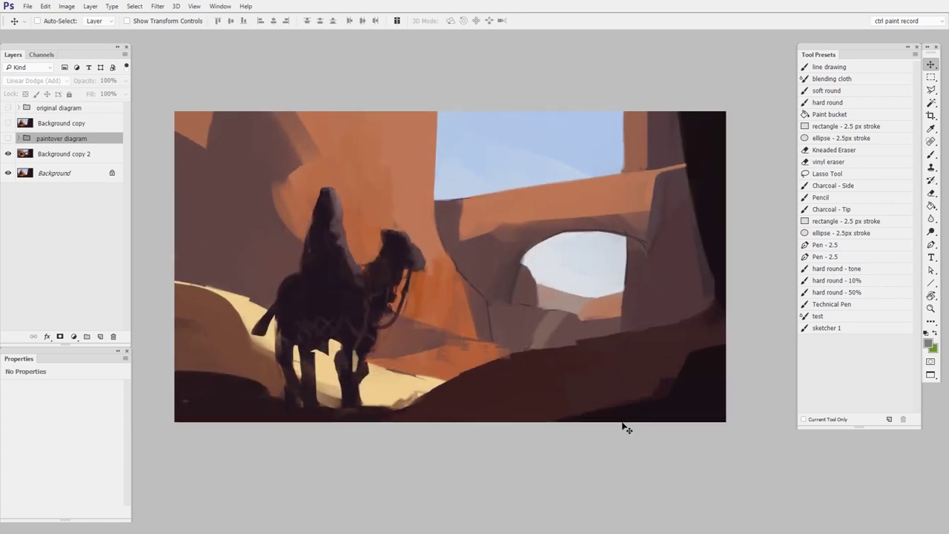
Show the paintover diagram group over the revised desert scene and examine the curves around the rider and rock arch
left_click(8, 138)
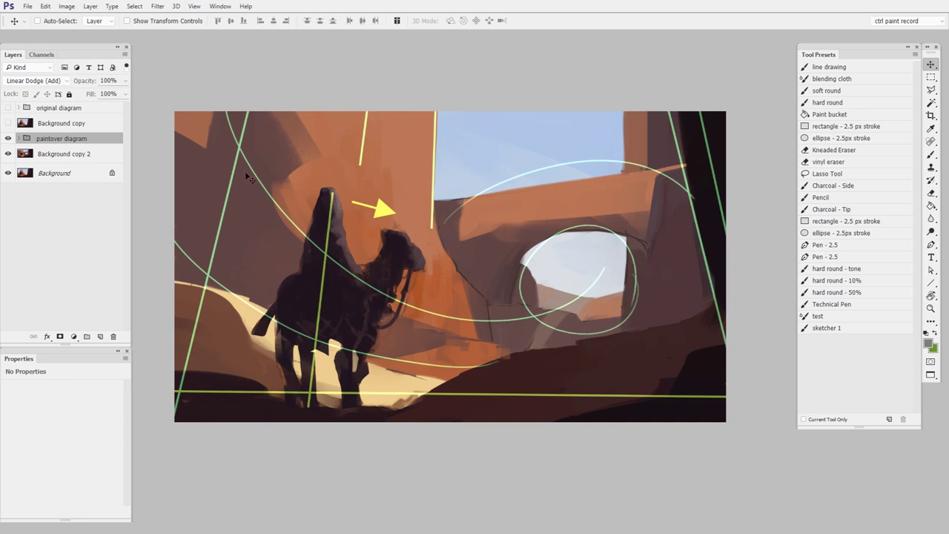
left_click(608, 288, "ctrl")
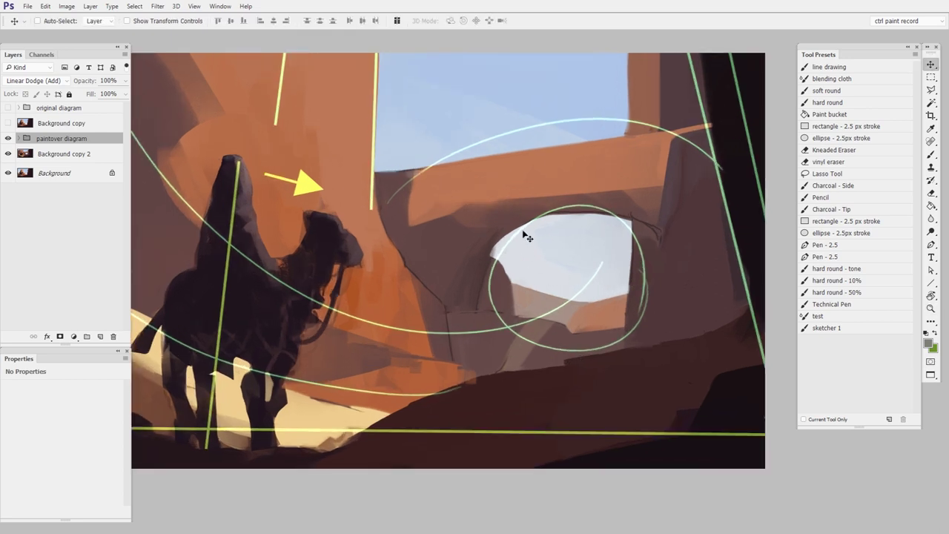
left_click(628, 321, "ctrl")
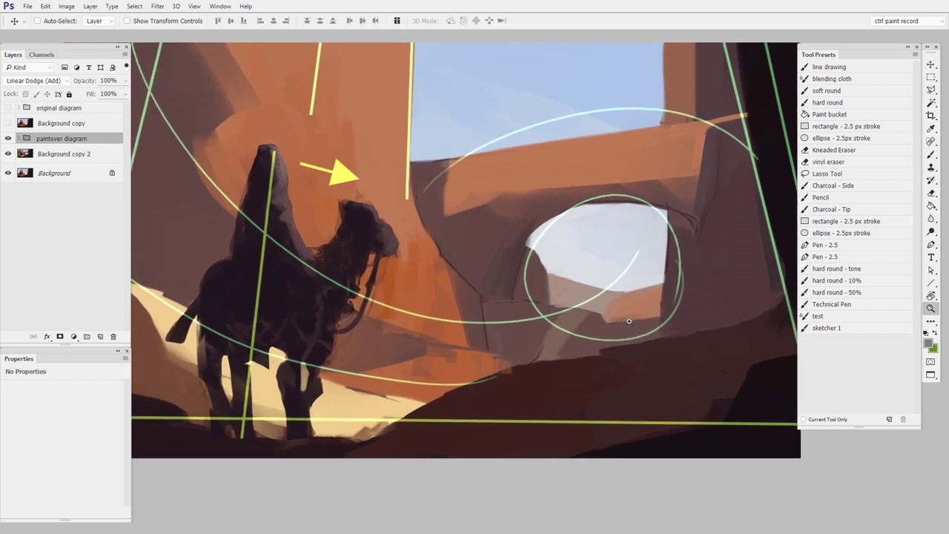
left_click(629, 321, "alt")
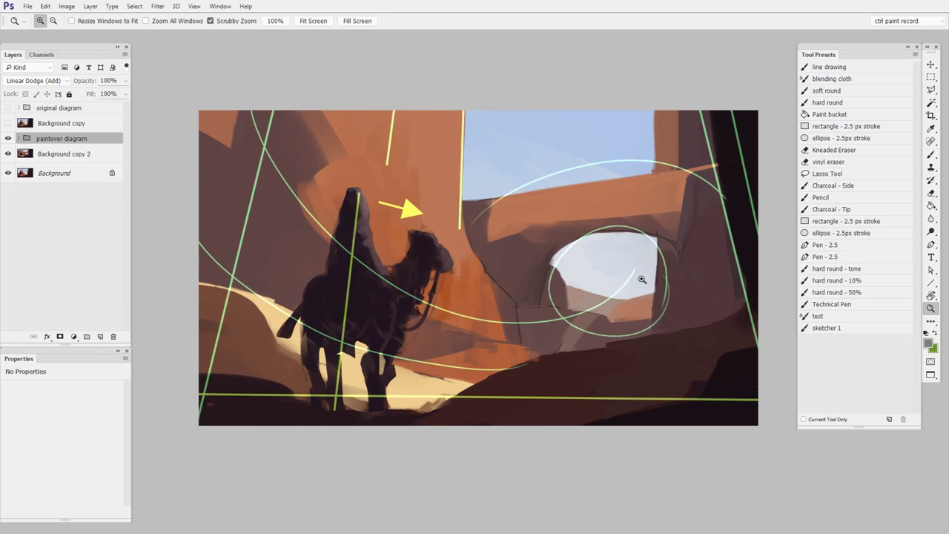
Hide the paintover diagram group and inspect the revised desert painting up close without guide lines
left_click(8, 138)
left_click(331, 405)
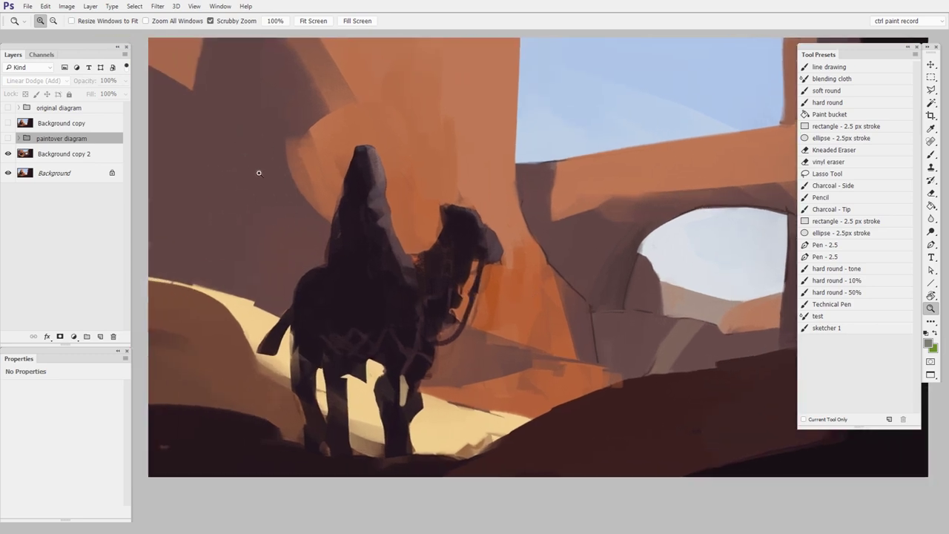
left_click_drag(519, 354, 444, 383)
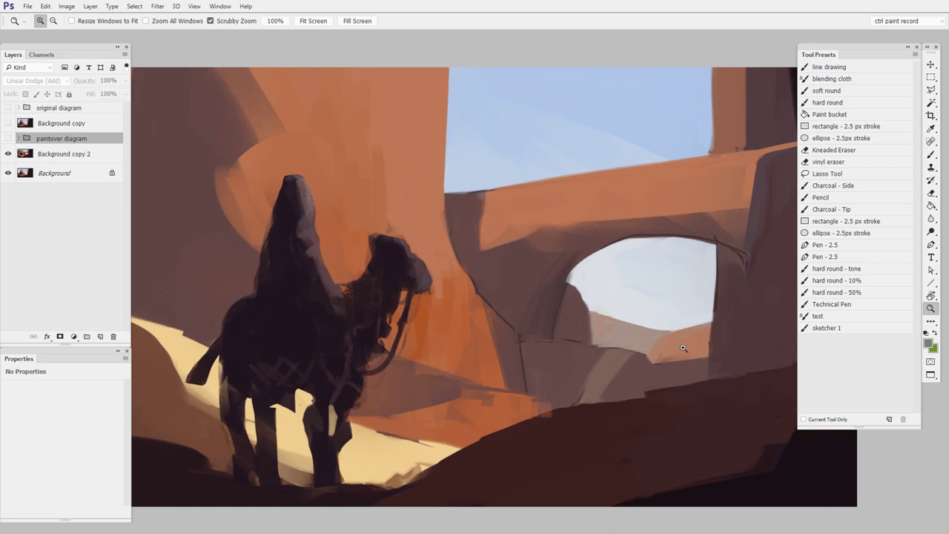
mouse_move(638, 345)
left_mouse_down()
mouse_move(695, 319)
mouse_move(636, 337)
left_mouse_up()
Bring the paintover diagram back to review the guide lines leading to the arch, and hide it again
left_click(8, 138)
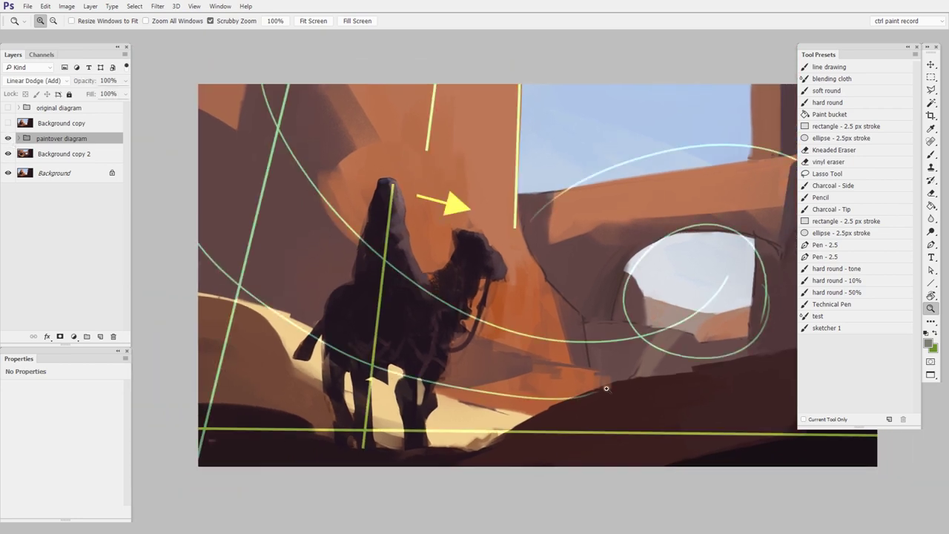
left_click_drag(661, 367, 604, 368)
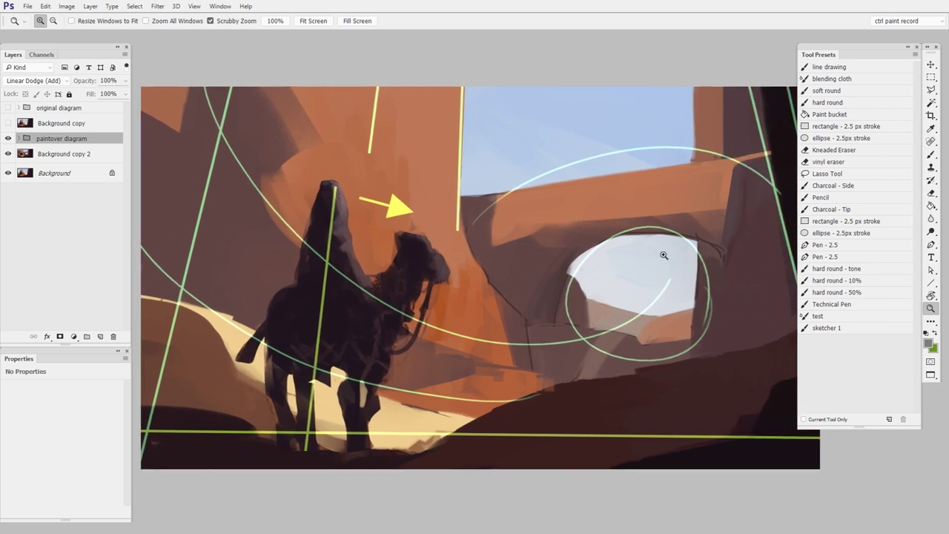
left_click(8, 138)
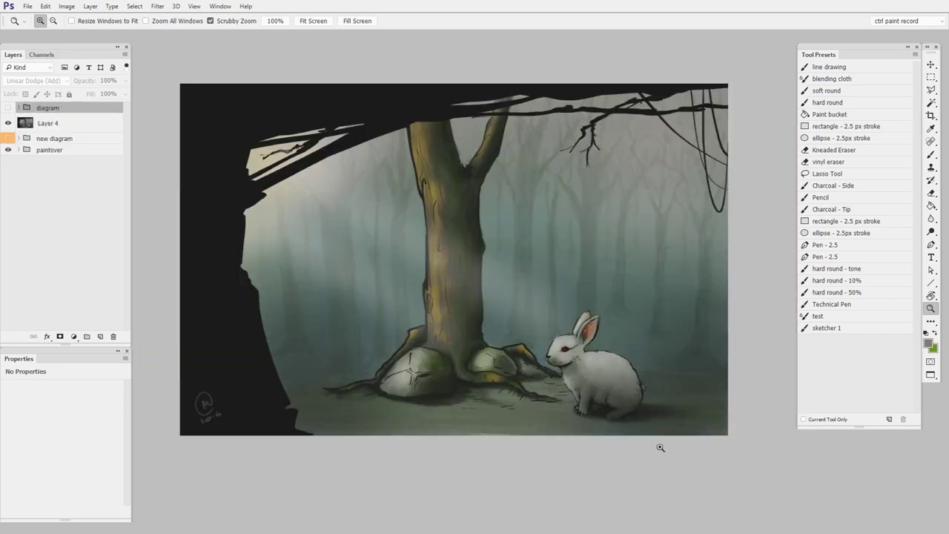
Show the diagram group over the forest rabbit painting and examine the horizontals, tree verticals and circled rabbit
left_click(7, 108)
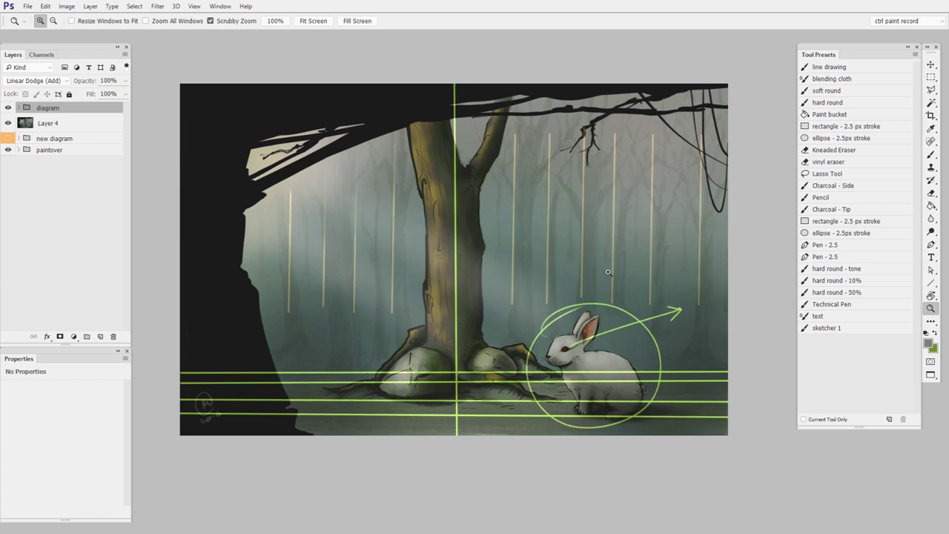
left_click_drag(609, 273, 610, 270)
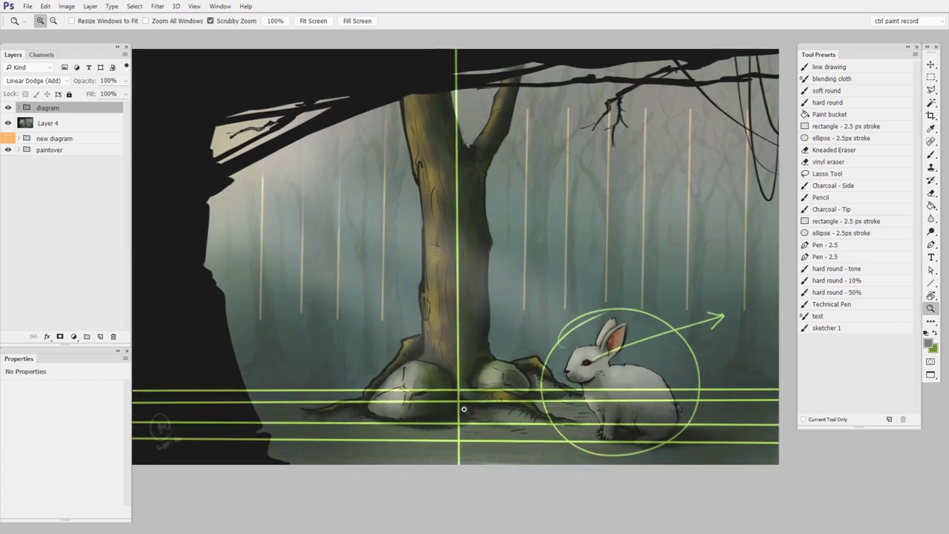
left_click_drag(552, 426, 576, 421)
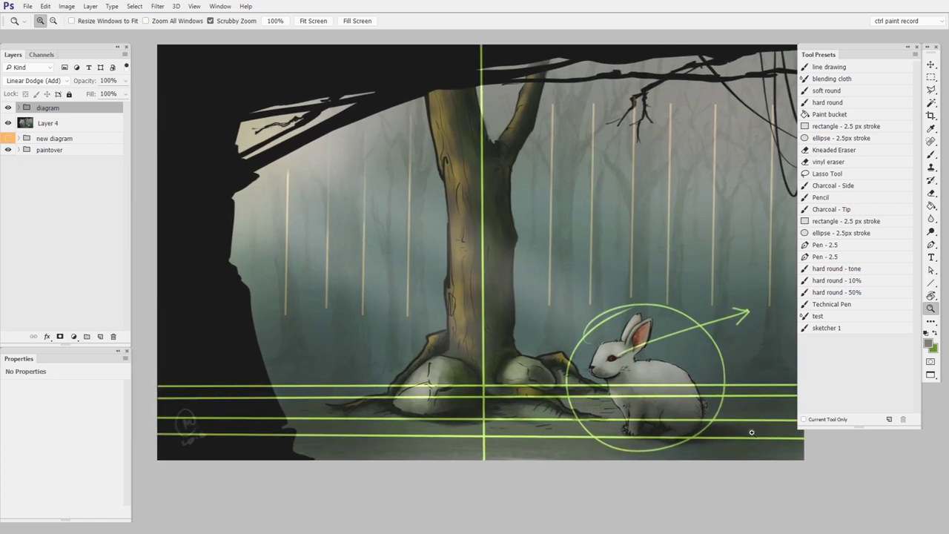
left_click_drag(758, 435, 661, 438)
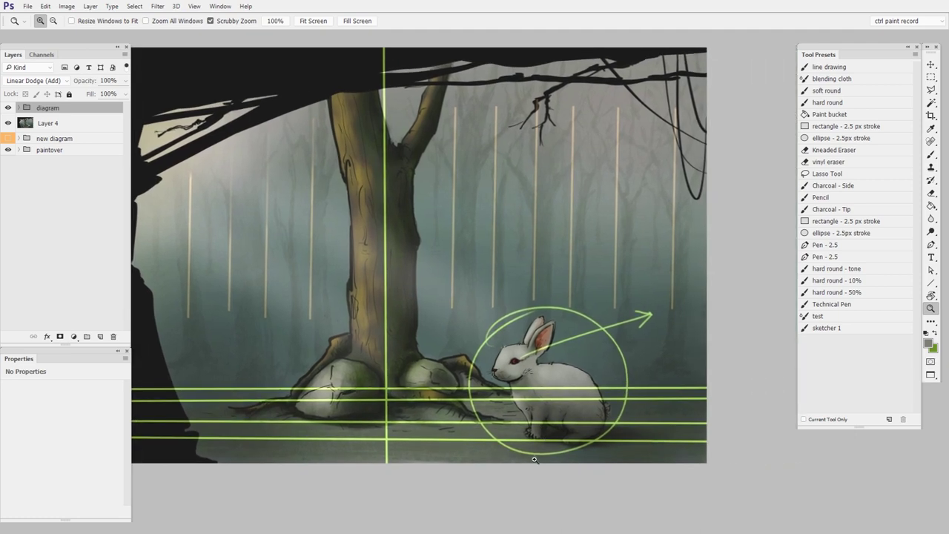
left_click_drag(568, 362, 588, 360)
left_click_drag(526, 379, 536, 347)
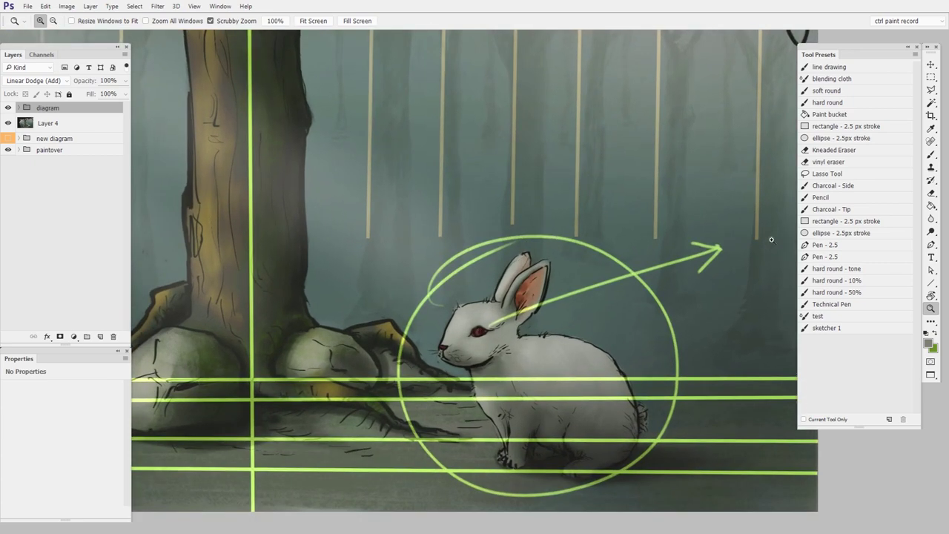
left_click_drag(622, 341, 574, 340)
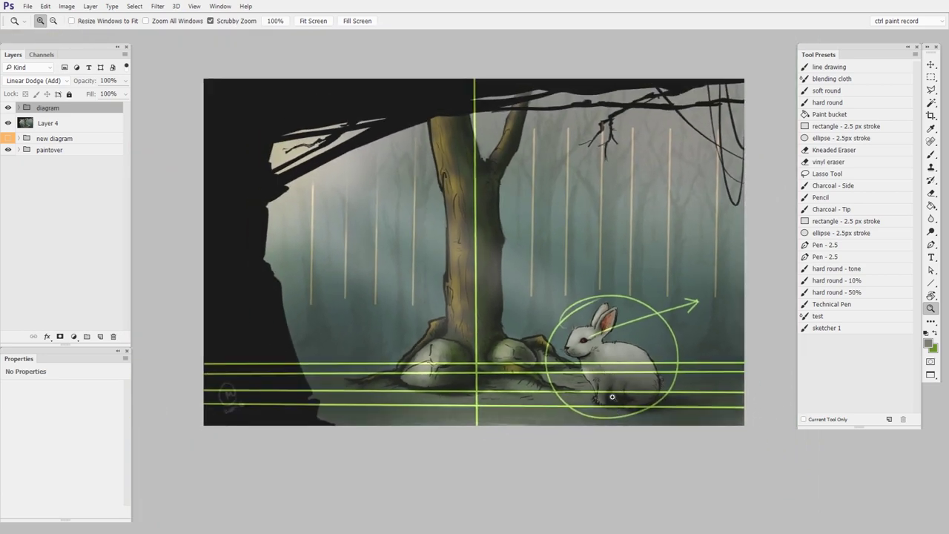
Hide the diagram group and Layer 4 to reveal the forest paintover, and overlay the new diagram on it
left_click_drag(8, 107, 9, 125)
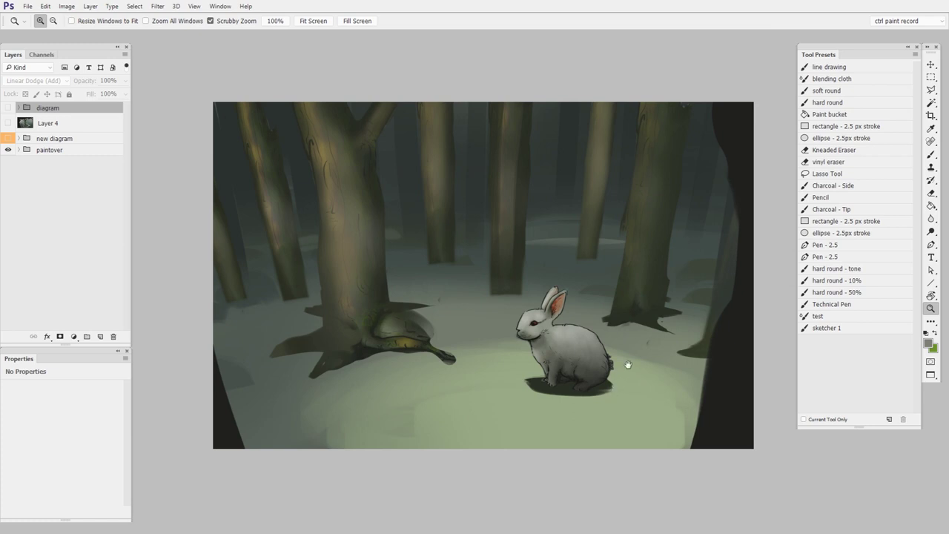
left_click_drag(628, 365, 613, 357)
left_click(9, 139)
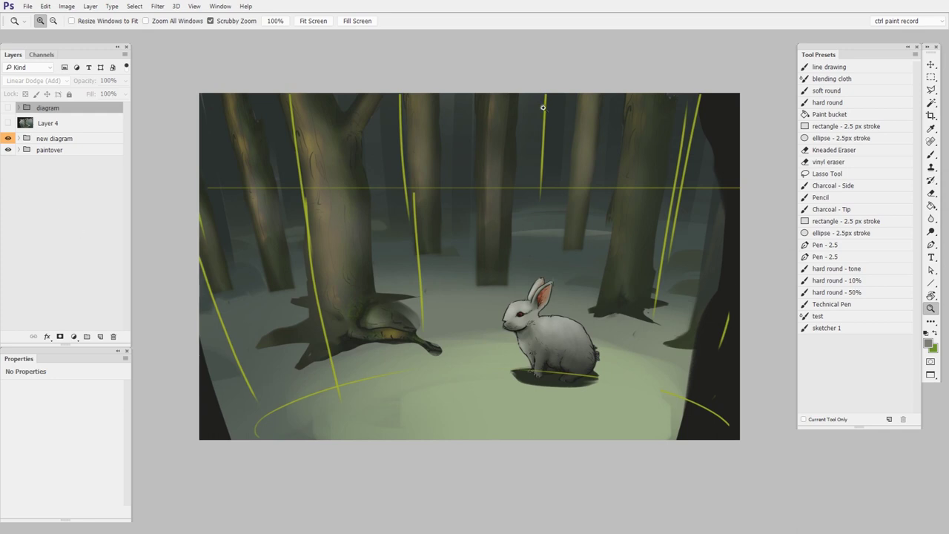
left_click(675, 257)
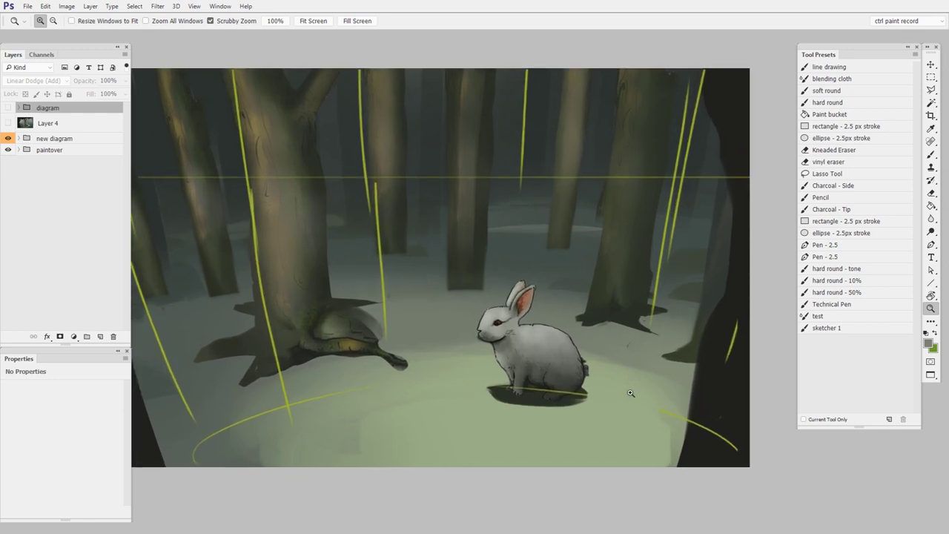
left_click_drag(519, 453, 547, 431)
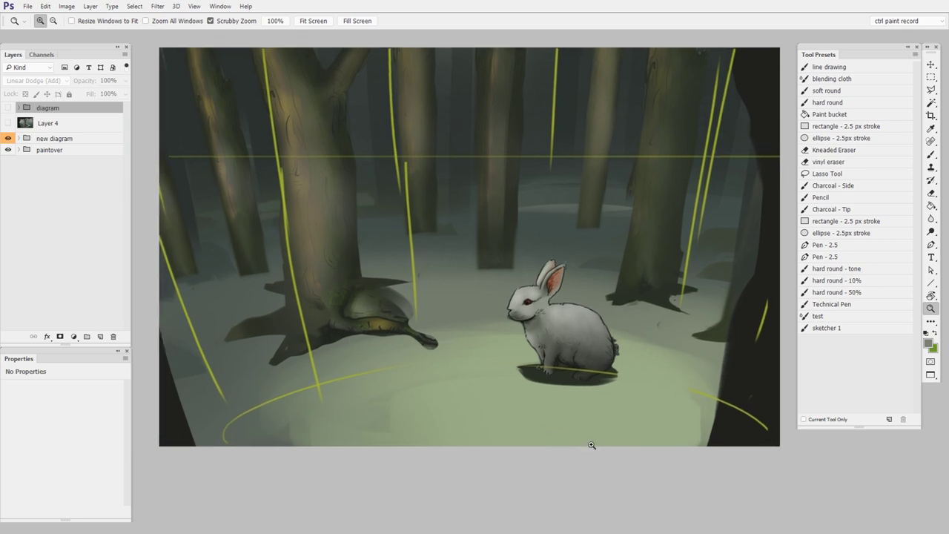
Toggle Layer 4 on and off to compare the original rabbit painting with the diagrammed paintover
left_click(9, 123)
left_click_drag(491, 436, 458, 406)
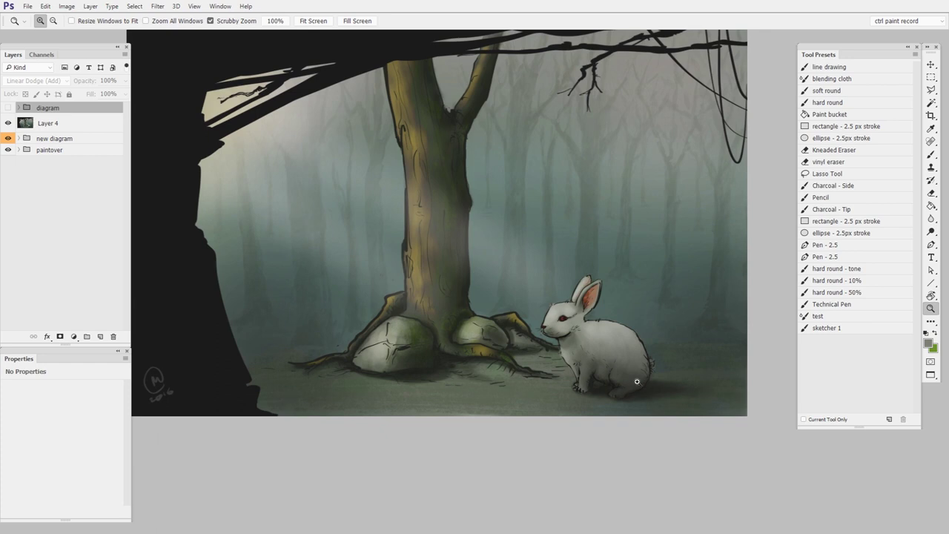
left_click(8, 123)
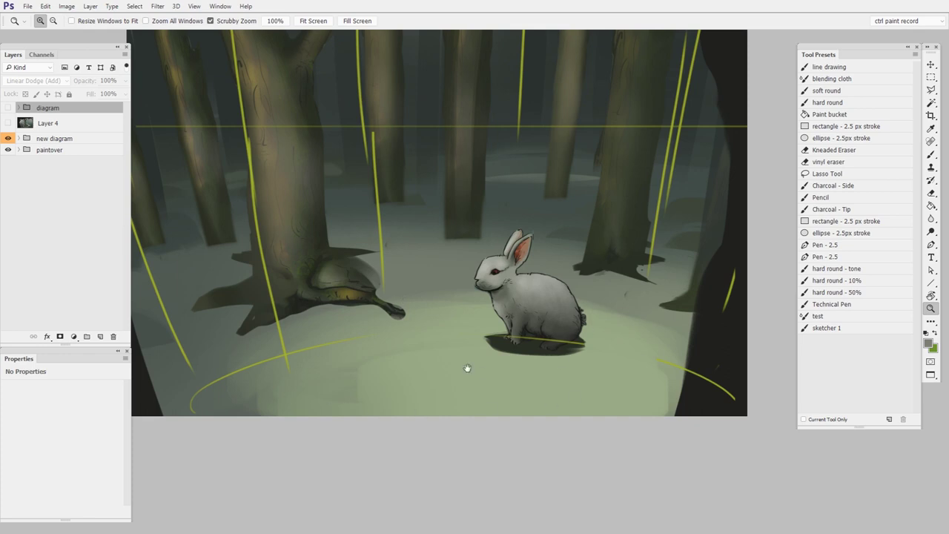
left_click_drag(468, 368, 501, 396)
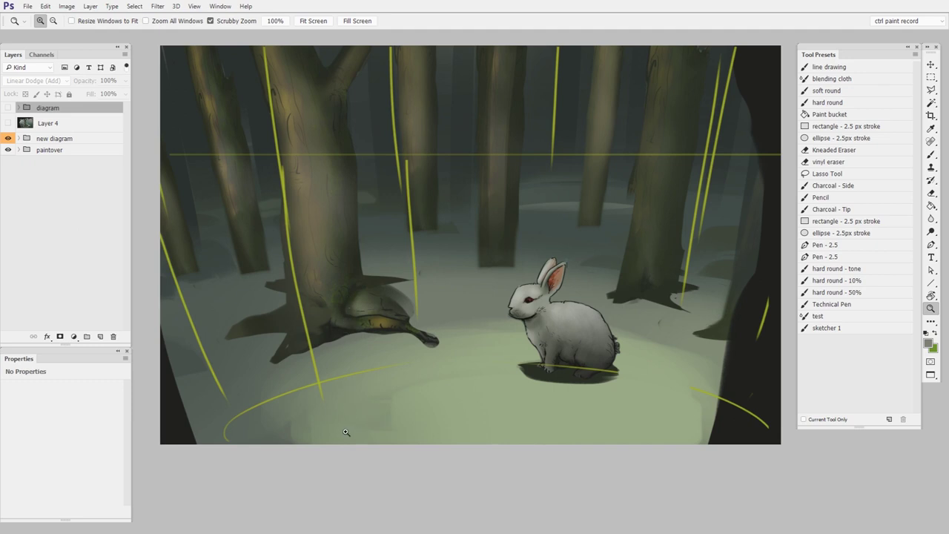
Hide the new diagram group and inspect the rabbit in the forest paintover, both up close and in full
left_click(7, 138)
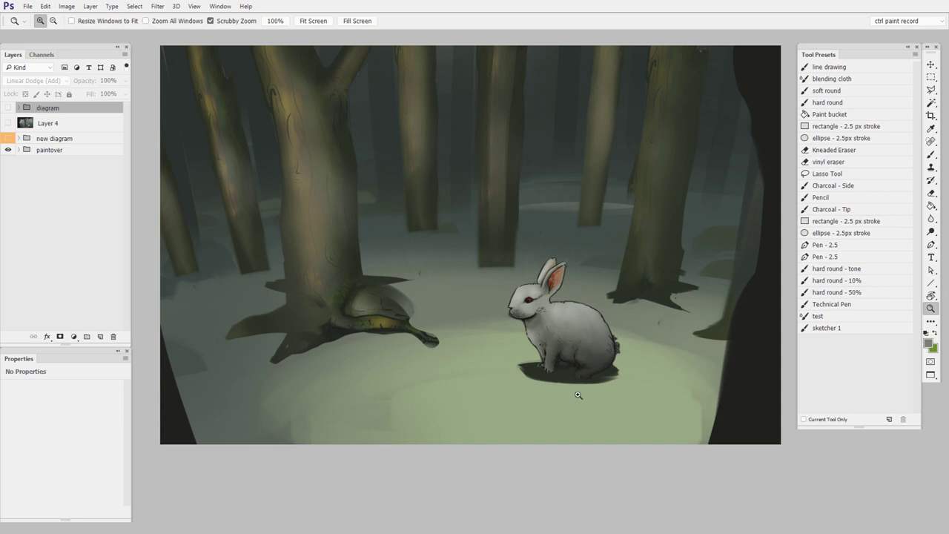
left_click(571, 342)
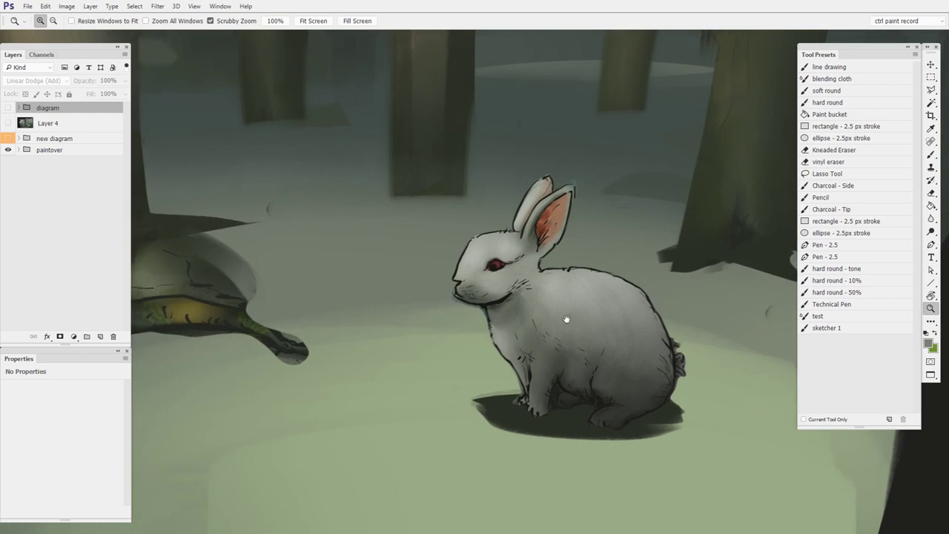
mouse_move(567, 318)
left_mouse_down()
mouse_move(578, 337)
mouse_move(560, 327)
mouse_move(572, 316)
left_mouse_up()
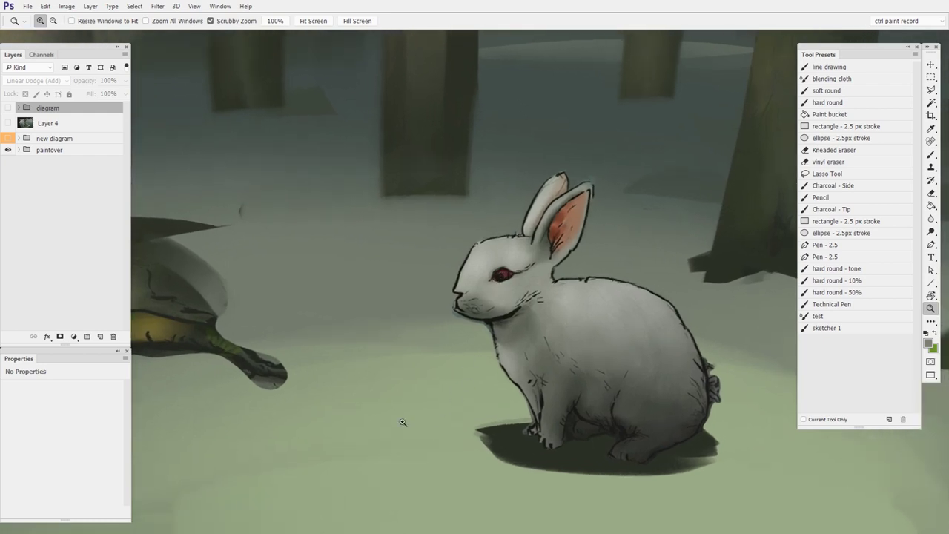
left_click_drag(454, 427, 386, 437)
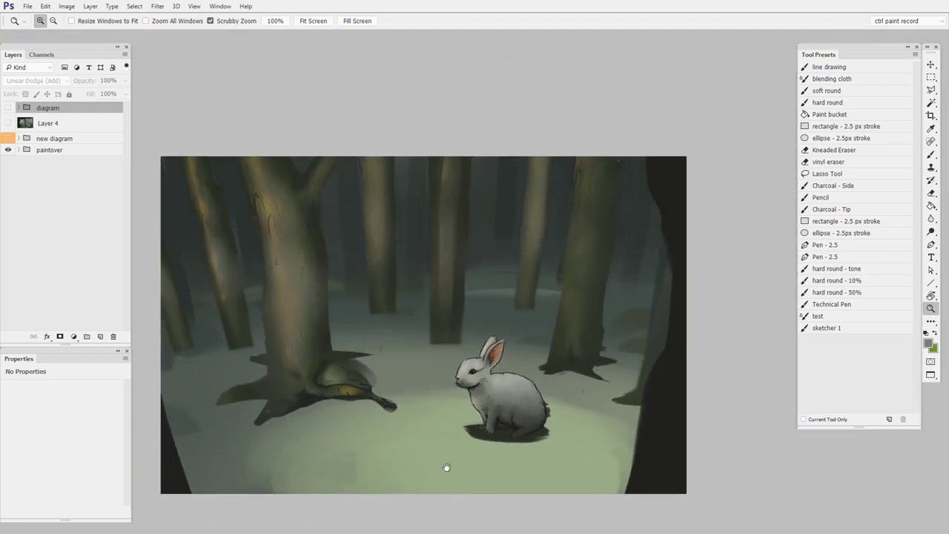
left_click_drag(446, 466, 454, 447)
left_click_drag(530, 441, 544, 418)
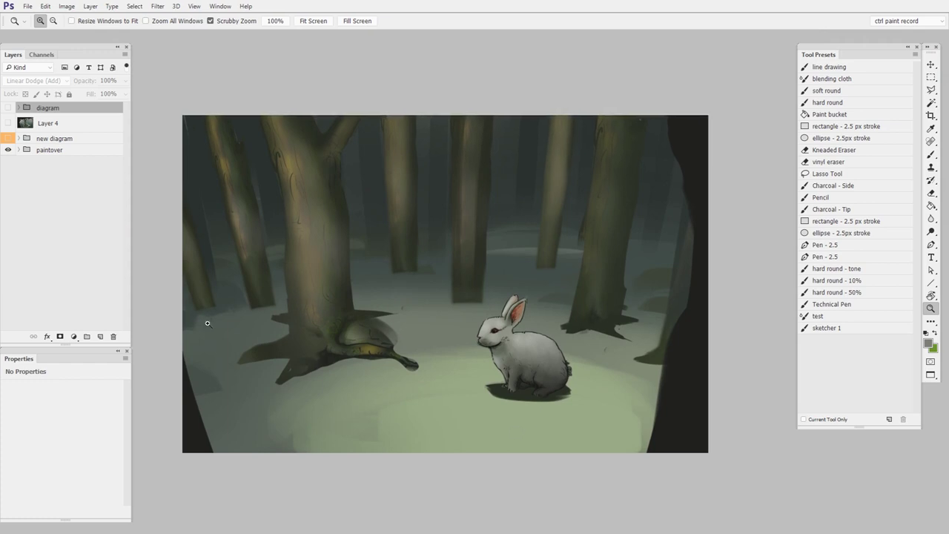
Briefly show Layer 4 again to compare the original forest scene with the clean paintover
left_click(9, 125)
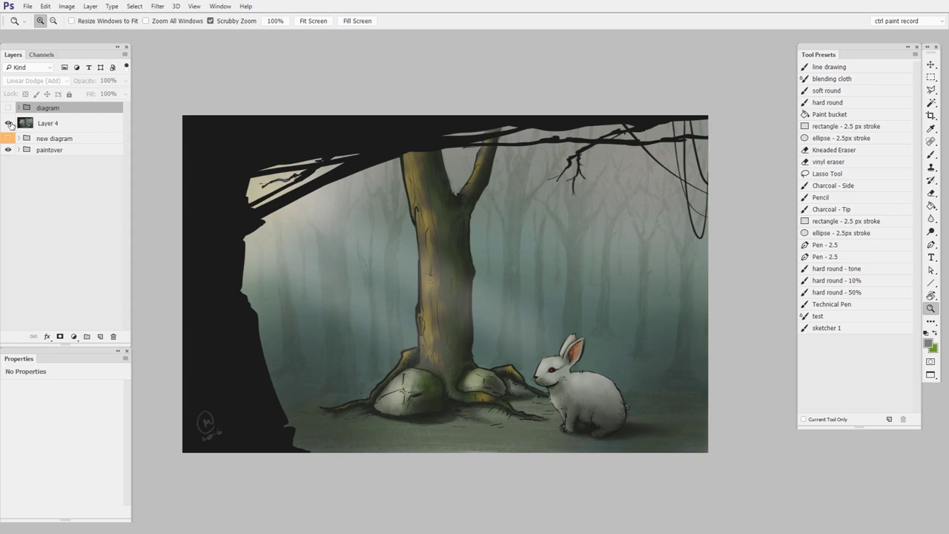
left_click(8, 123)
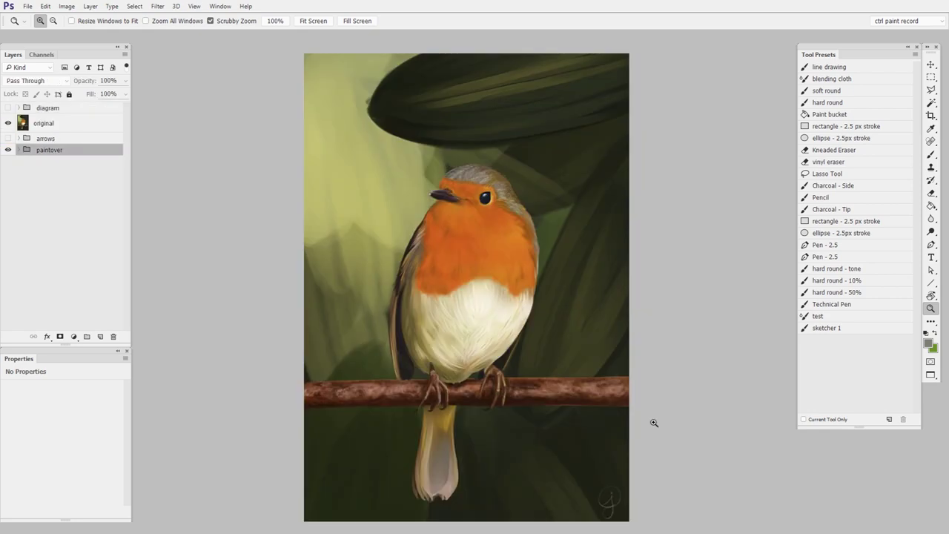
Inspect the original robin painting, hide the original layer to reveal the paintover, and overlay the arrows group on it
left_click(499, 254)
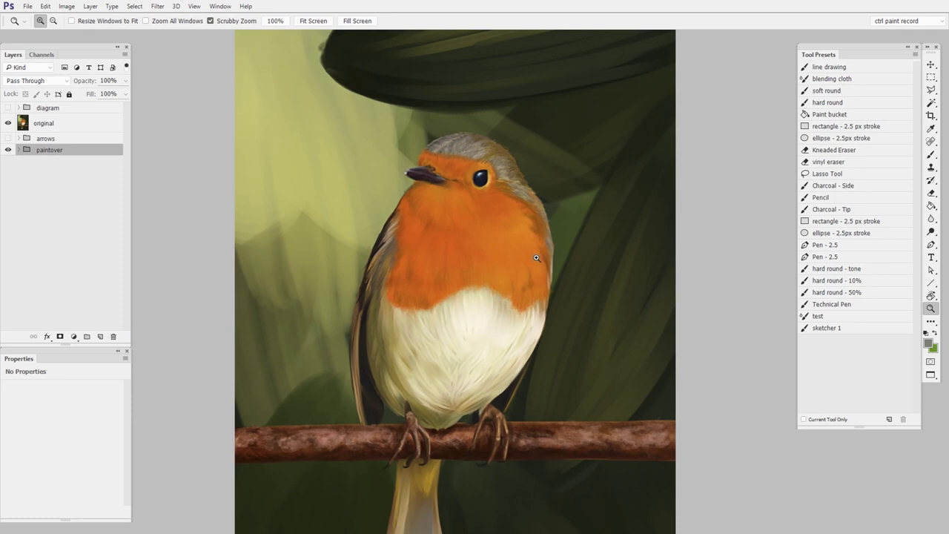
left_click(571, 289, "alt")
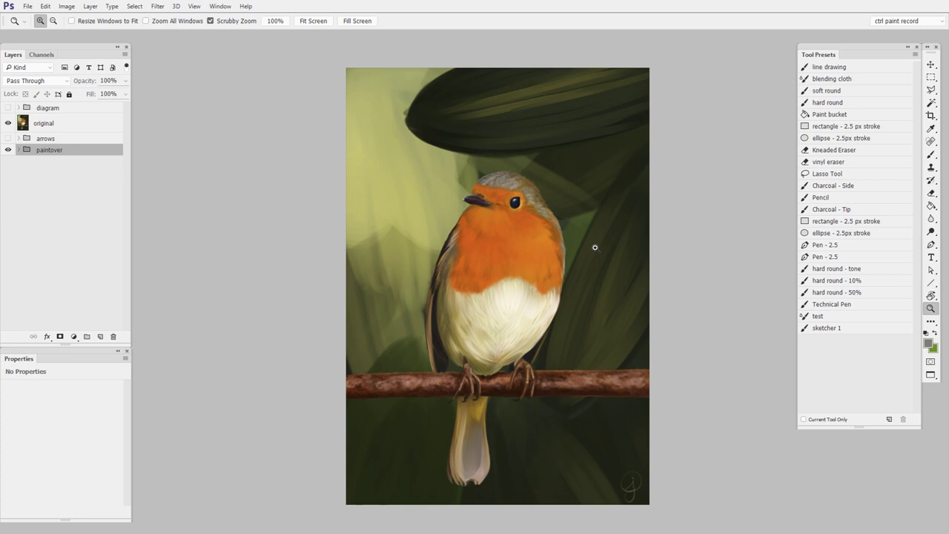
left_click(10, 125)
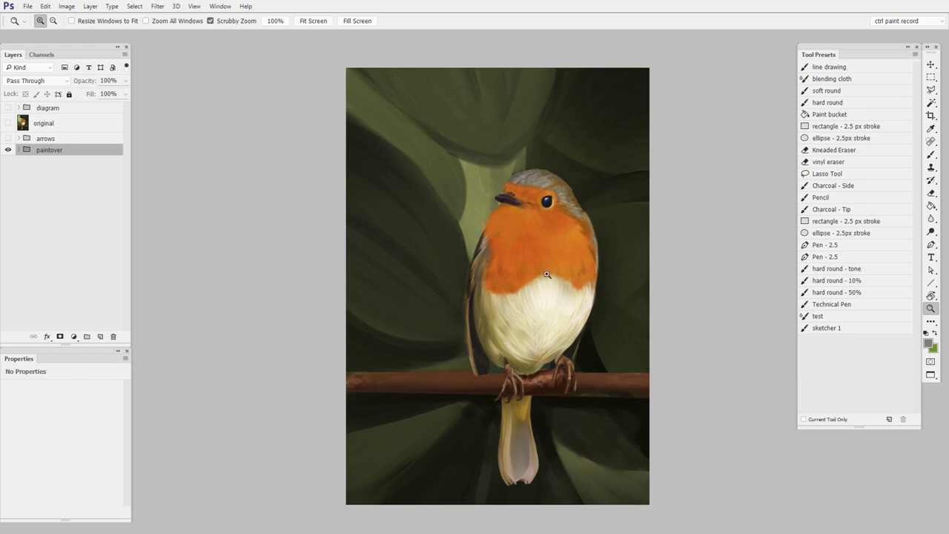
left_click(8, 138)
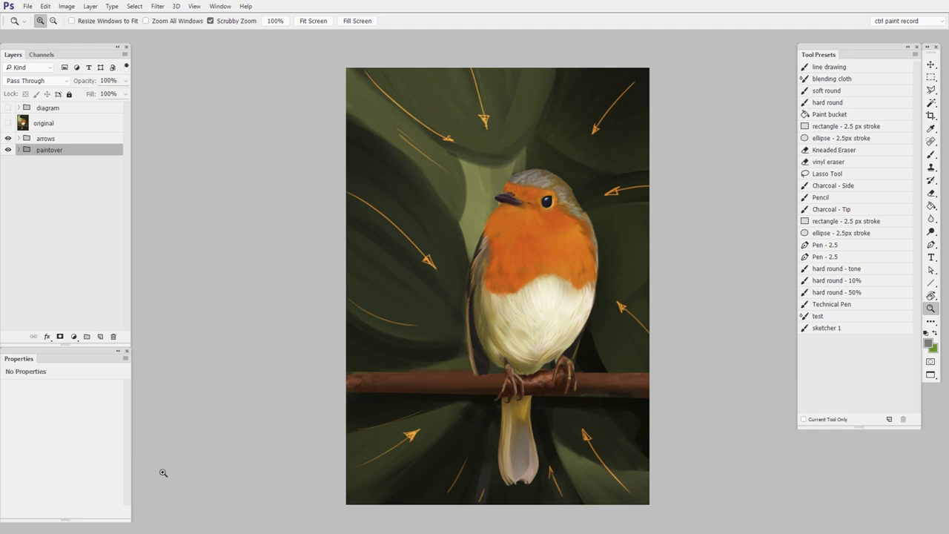
Hide the arrows group, restore the original robin layer, and overlay the diagram group on it
left_click(8, 139)
left_click(8, 123)
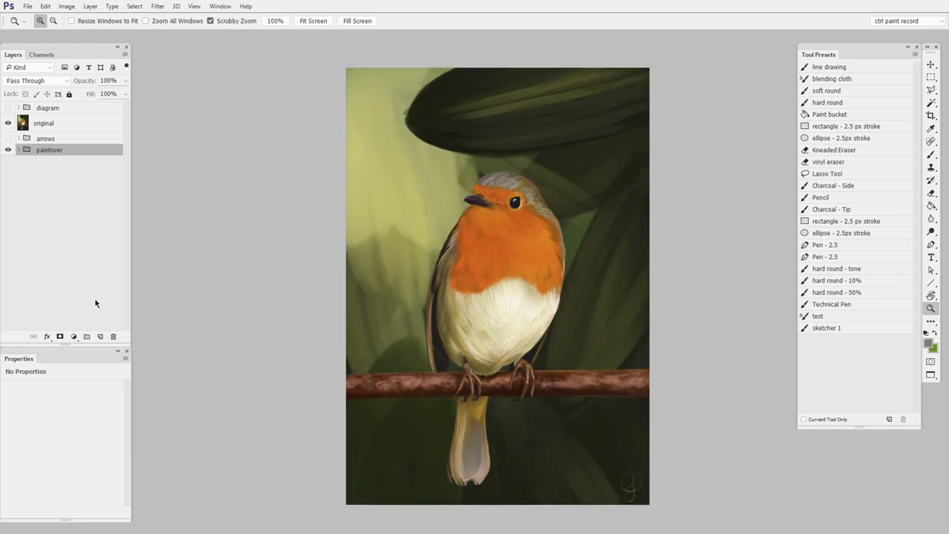
left_click(8, 108)
mouse_move(626, 327)
left_mouse_down()
mouse_move(603, 331)
mouse_move(623, 322)
mouse_move(613, 334)
left_mouse_up()
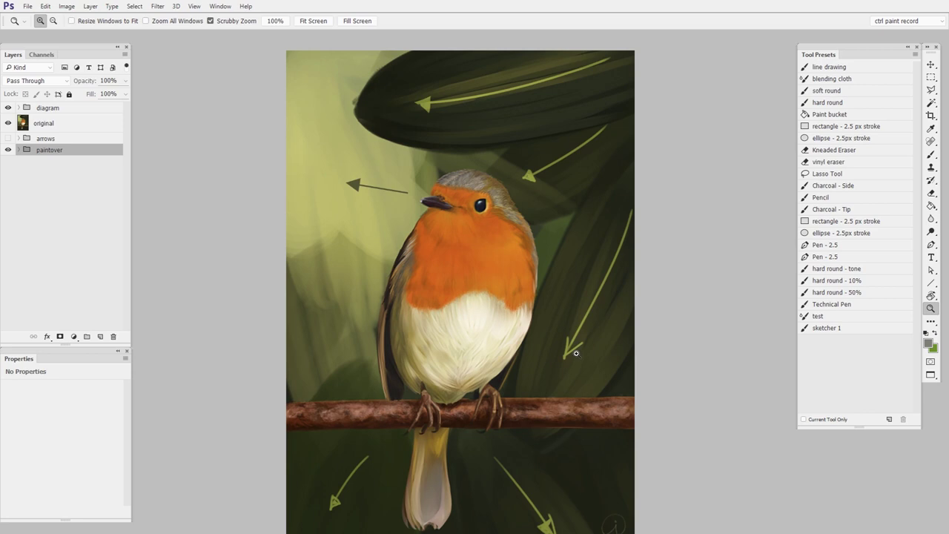
Toggle the diagram group off and on over the original robin painting to compare it with and without directional arrows
left_click(8, 108)
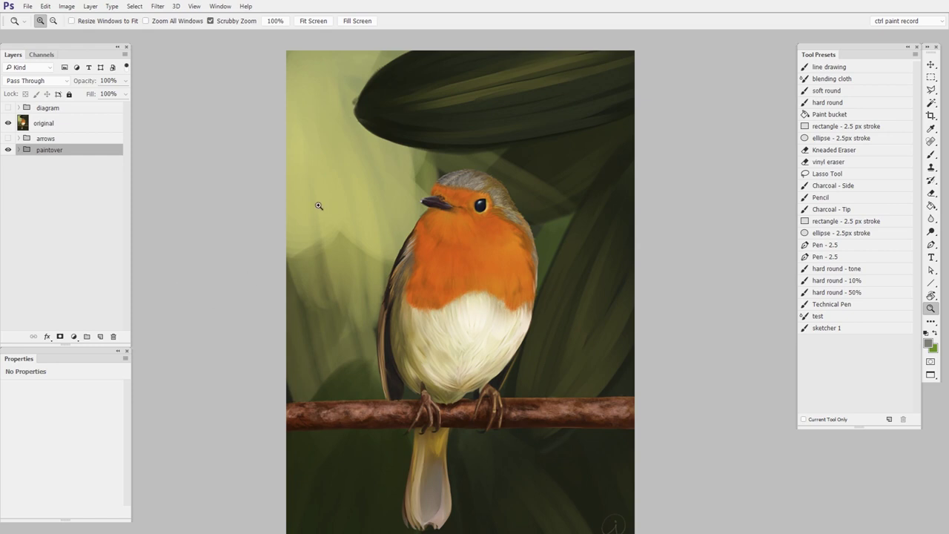
left_click(9, 107)
left_click_drag(651, 379, 630, 364)
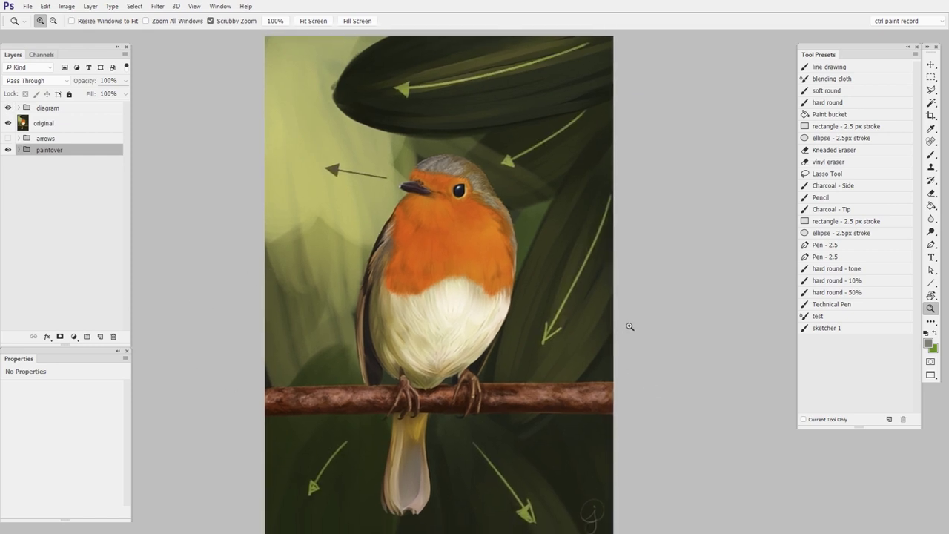
left_click_drag(628, 328, 601, 348)
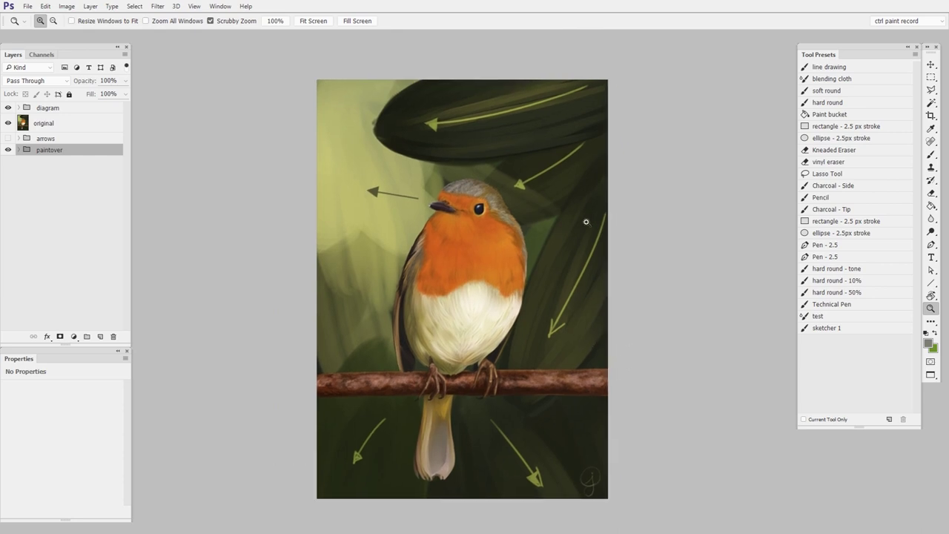
Hide the diagram group and original layer, and show the arrows group over the robin paintover
left_click_drag(9, 107, 8, 124)
left_click(8, 138)
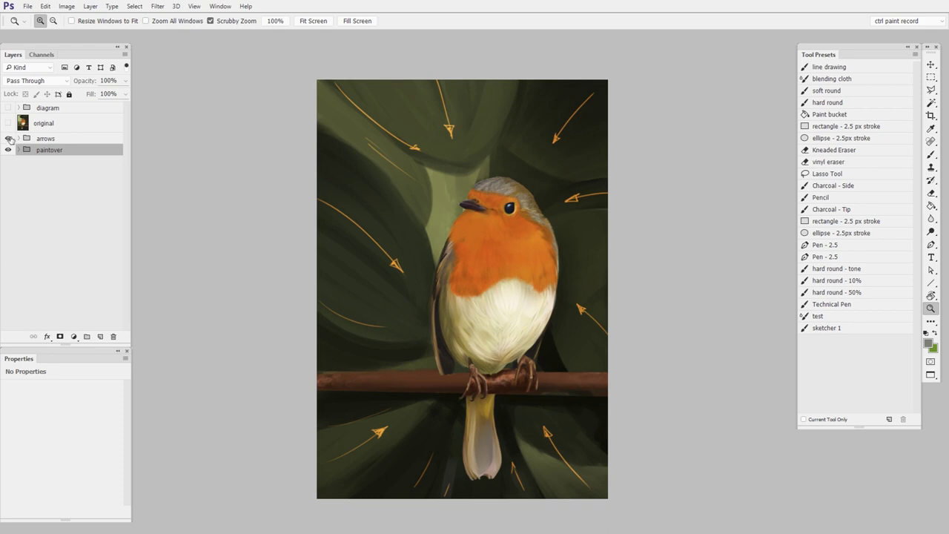
left_click(395, 442)
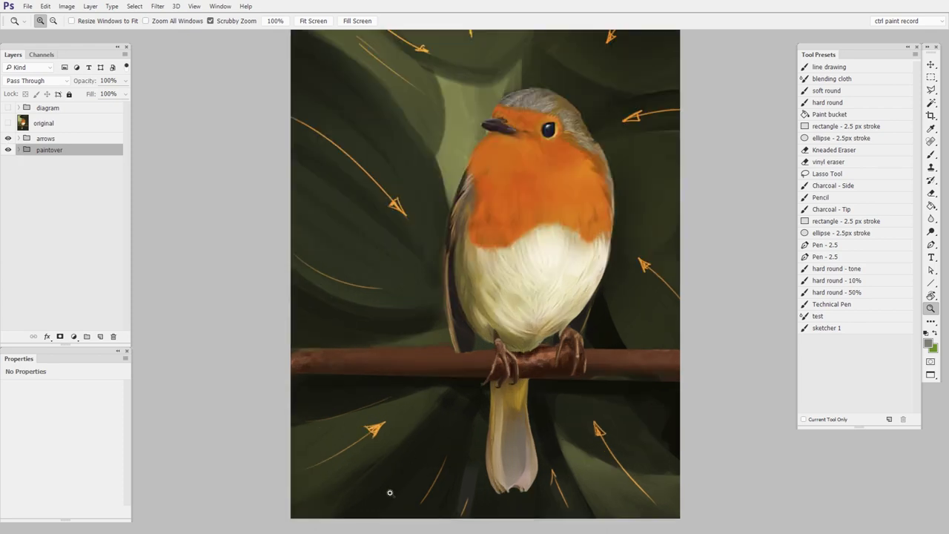
Hide the arrows group and inspect the clean robin paintover, both up close and in full
left_click(9, 139)
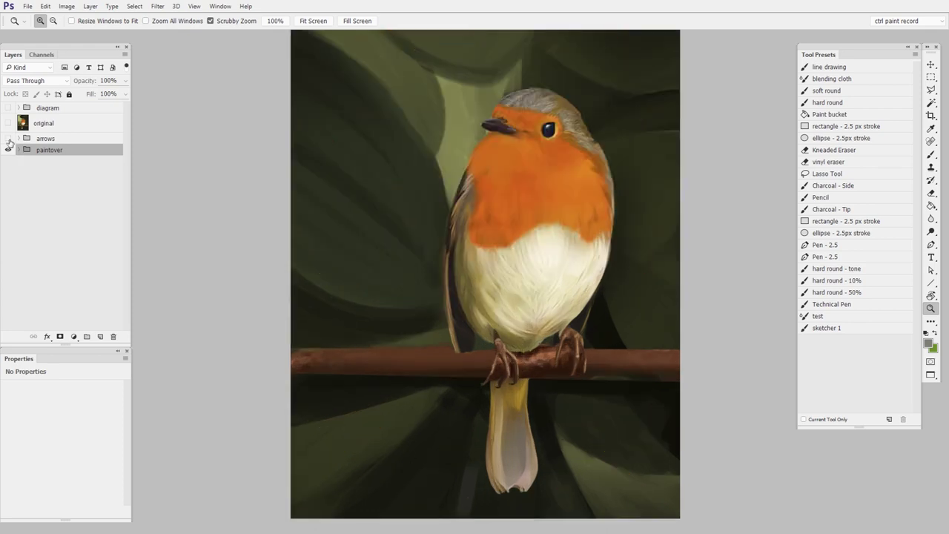
left_click_drag(605, 402, 561, 434)
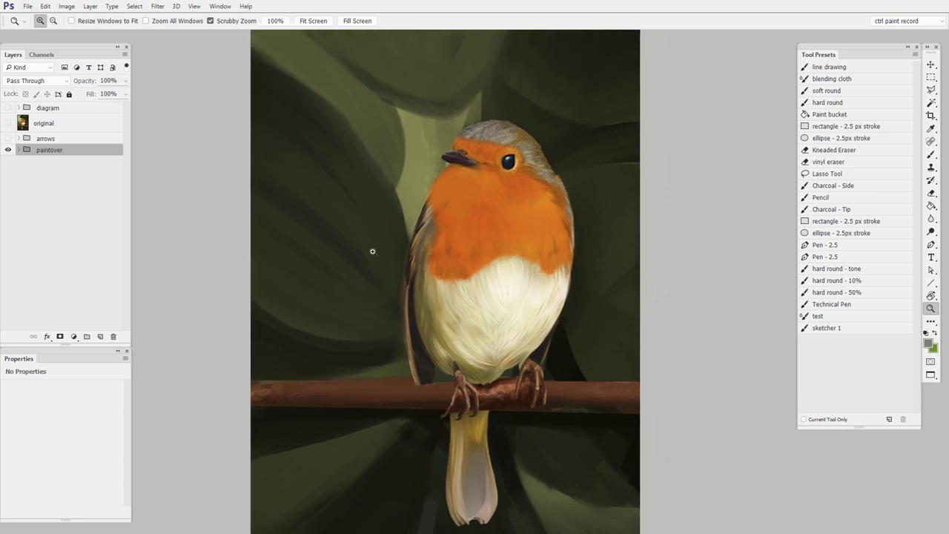
left_click(629, 232, "alt")
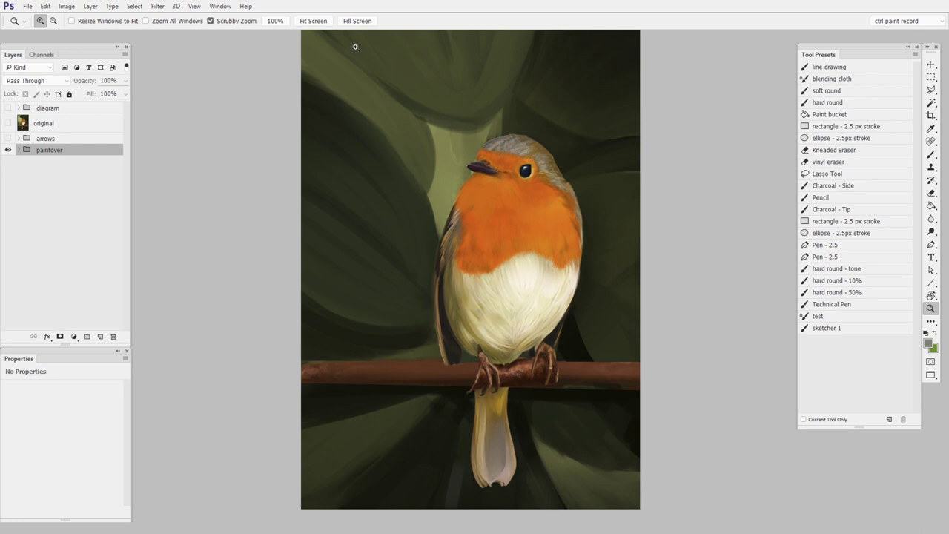
left_click_drag(609, 416, 598, 425)
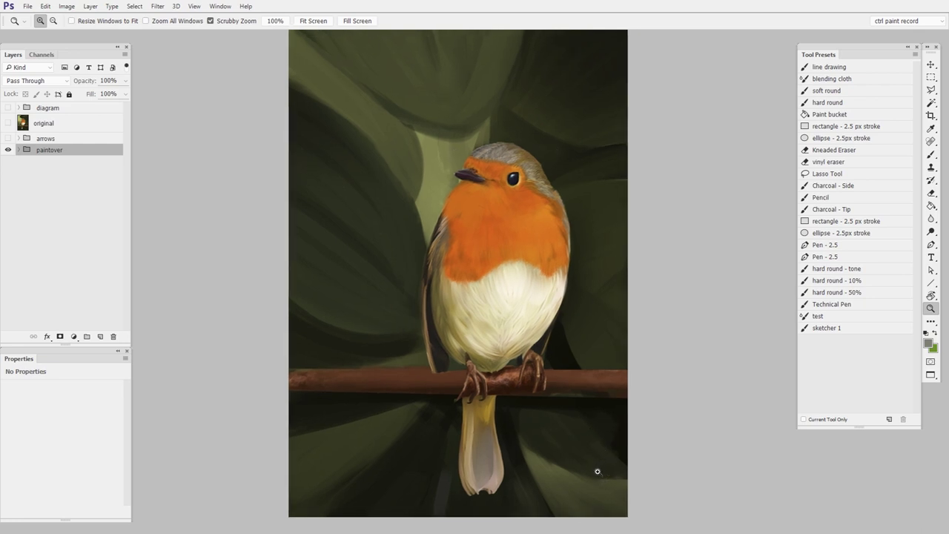
left_click_drag(568, 332, 513, 356)
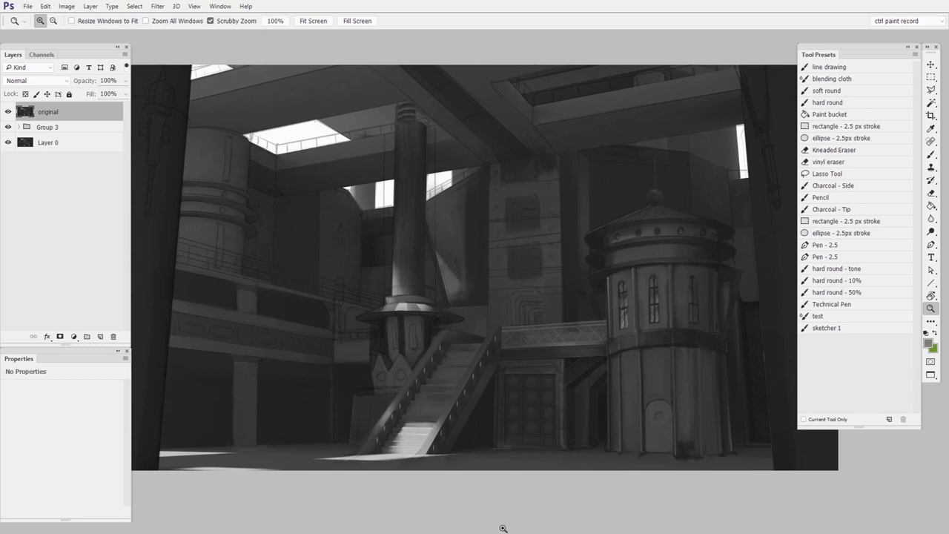
Hide the original layer of the grayscale industrial interior to reveal its paintover, and inspect the new lighting up close
left_click(630, 449, "alt")
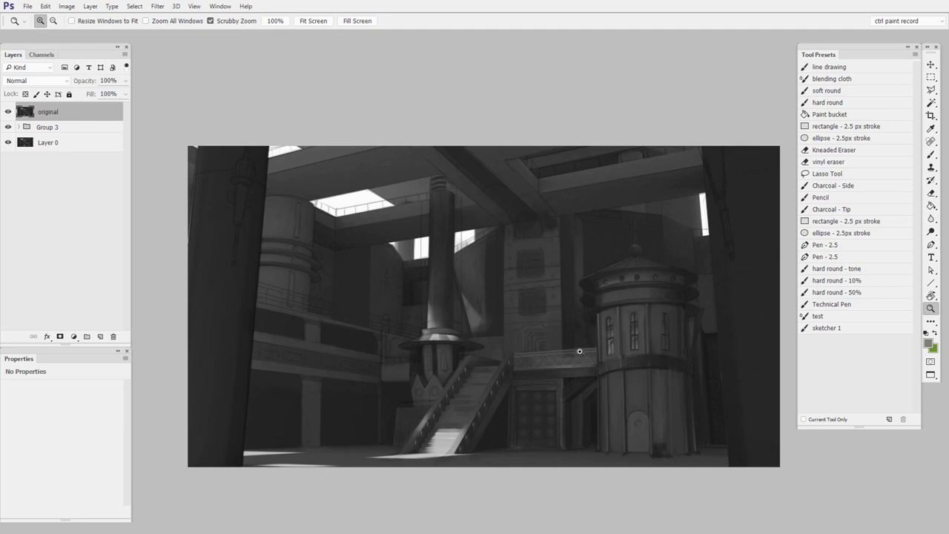
left_click(8, 112)
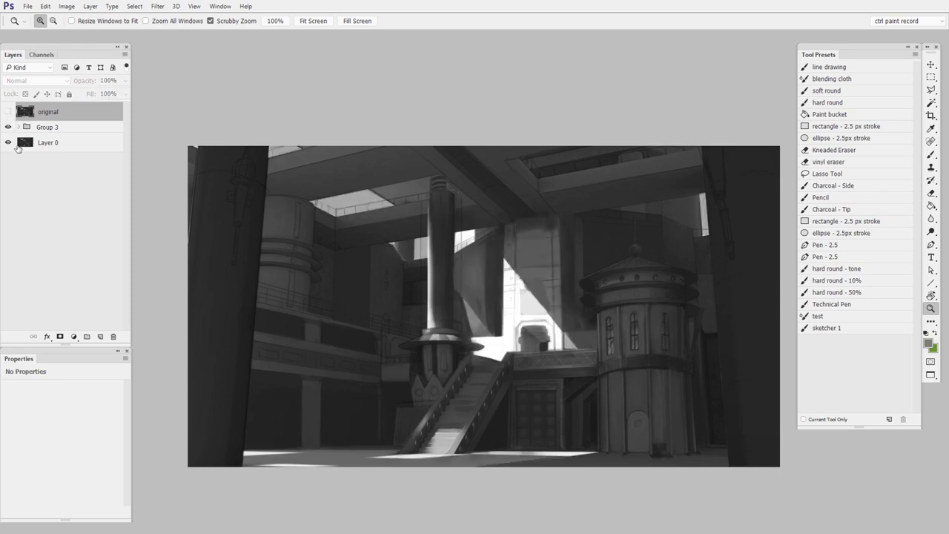
left_click_drag(606, 364, 658, 356)
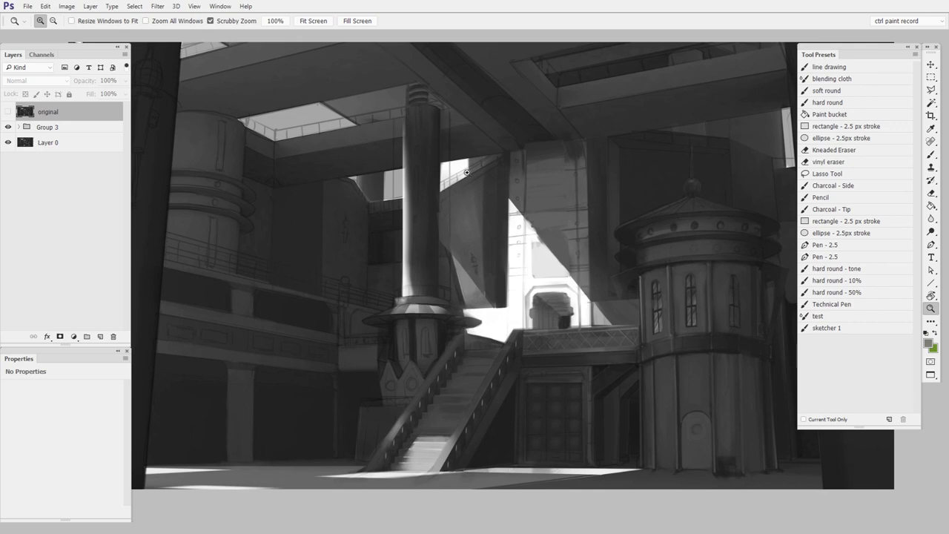
left_click_drag(466, 172, 355, 180)
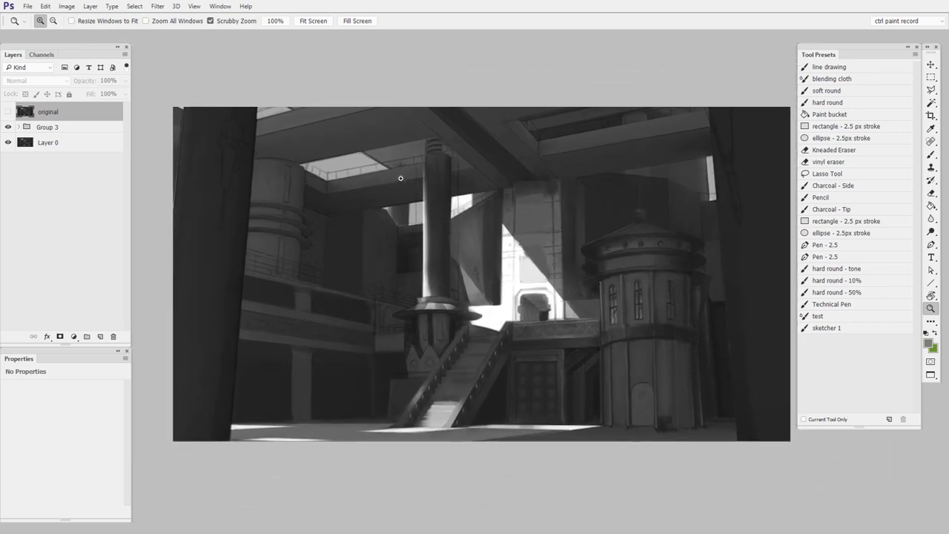
Toggle Group 3 off and on, and inspect the lit doorway above the stairs in the interior paintover
left_click(8, 128)
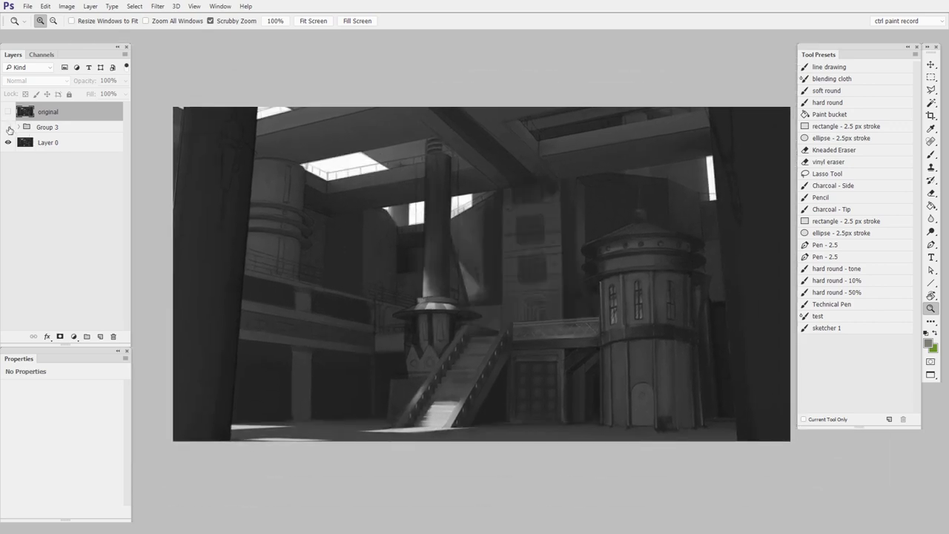
left_click(8, 129)
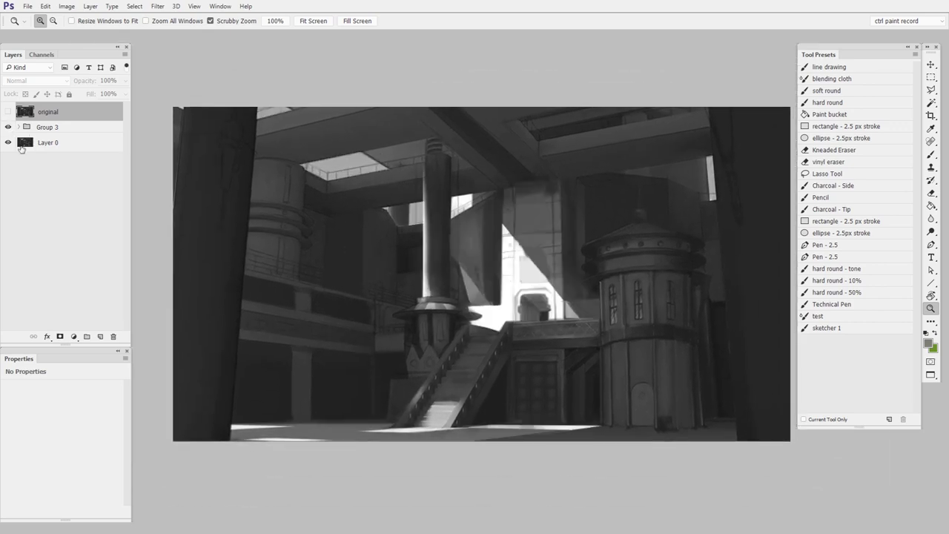
left_click(546, 308)
mouse_move(551, 359)
left_mouse_down()
mouse_move(557, 375)
mouse_move(559, 366)
left_mouse_up()
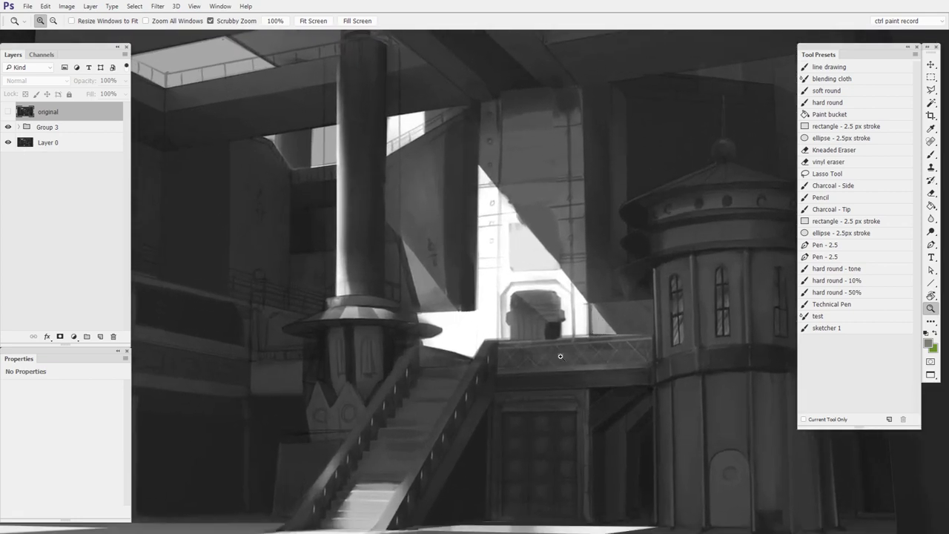
mouse_move(588, 349)
left_mouse_down()
mouse_move(570, 353)
mouse_move(568, 373)
mouse_move(591, 390)
left_mouse_up()
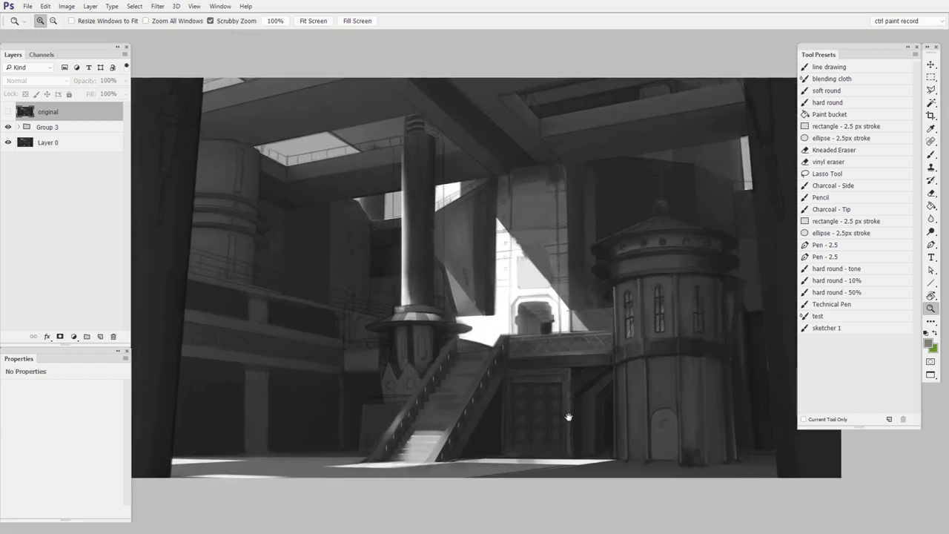
Toggle Group 3 and the original layer to compare the interior's original lighting with the paintover
left_click(9, 127)
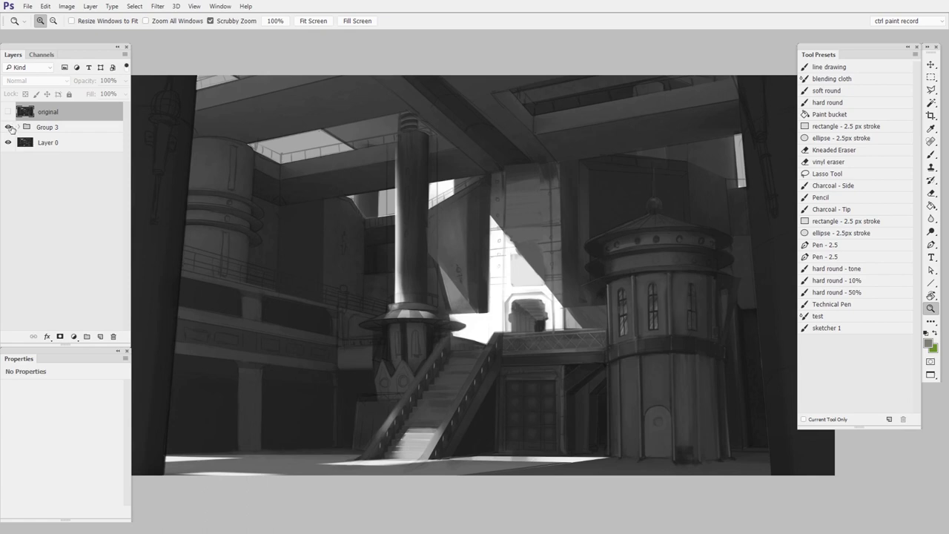
left_click(9, 127)
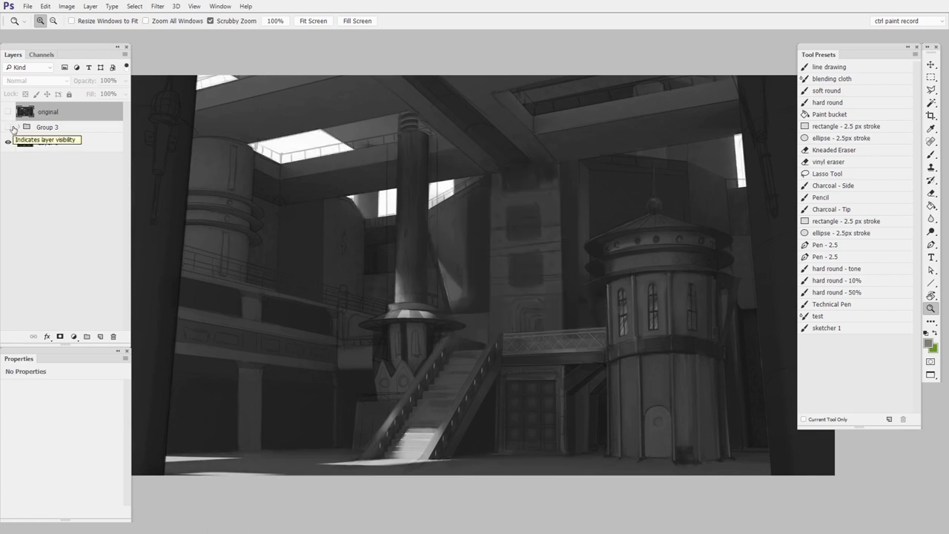
left_click(9, 127)
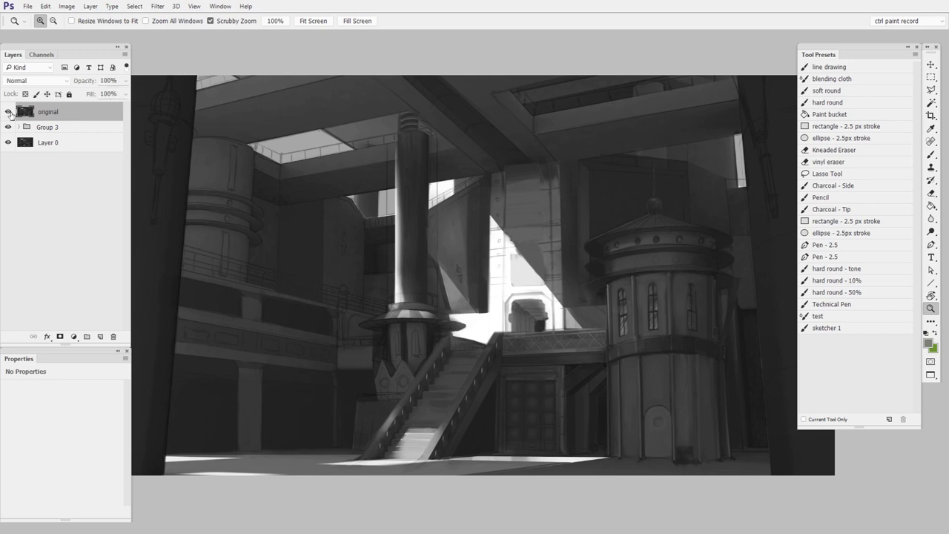
left_click(10, 112)
left_click(10, 112)
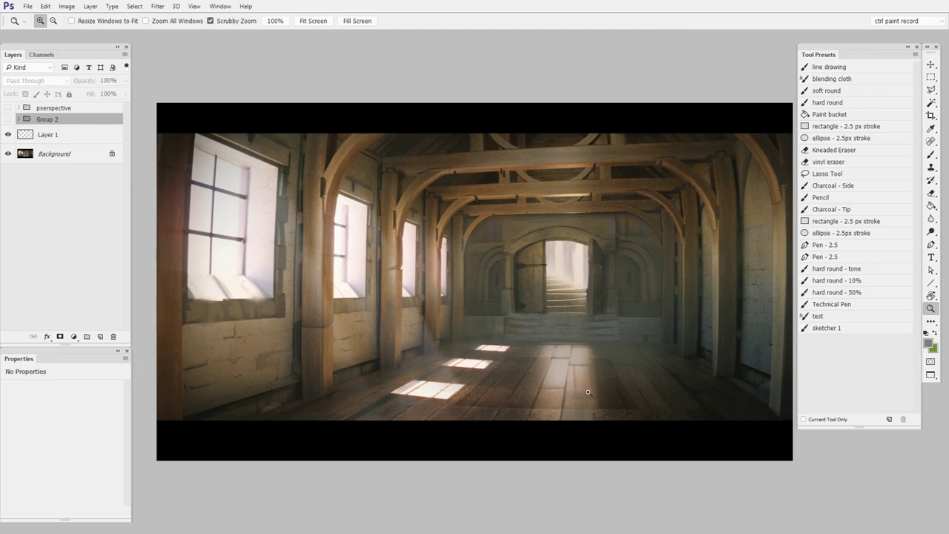
Inspect the original timber-framed hall painting, both in full and close up on the open doorway with stairs
left_click_drag(590, 393, 615, 393)
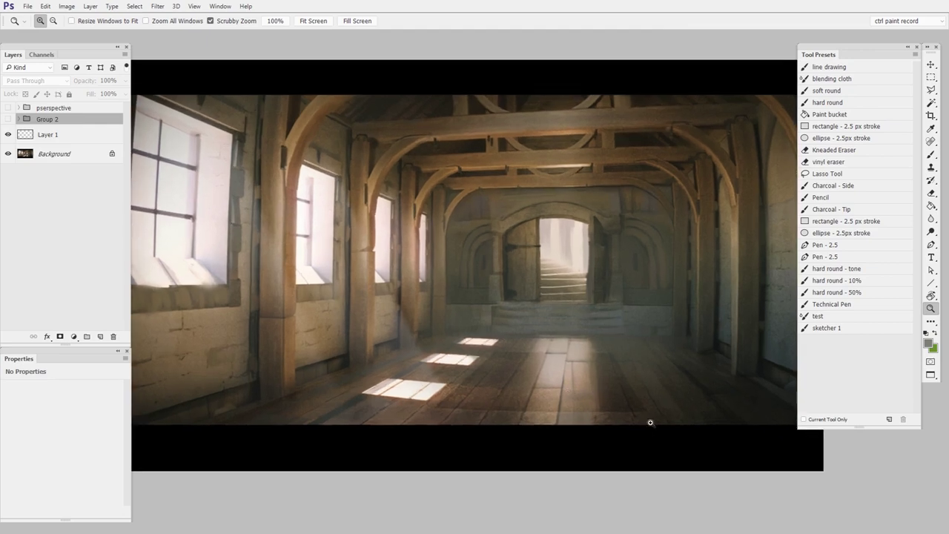
left_click_drag(650, 265, 676, 265)
left_click_drag(676, 265, 665, 283)
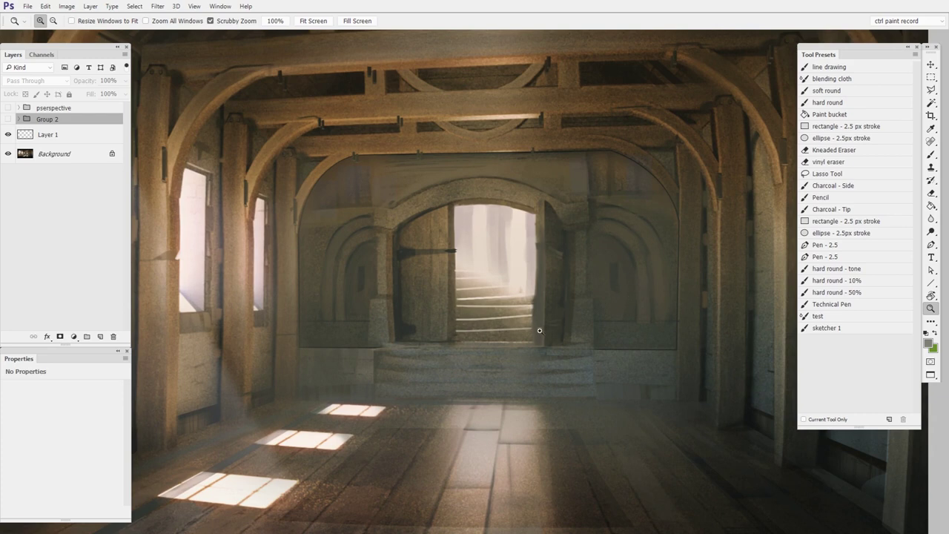
mouse_move(547, 343)
left_mouse_down()
mouse_move(513, 373)
mouse_move(512, 357)
left_mouse_up()
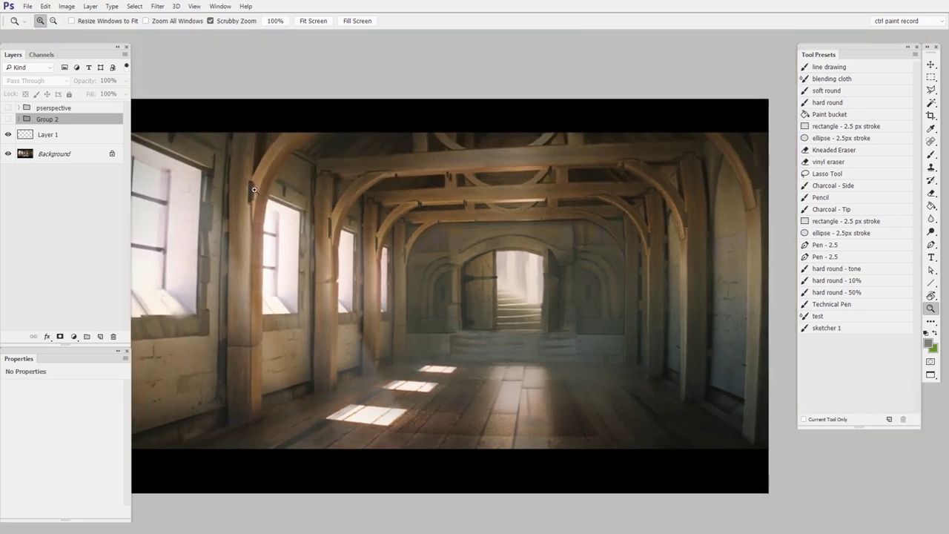
left_click(525, 321)
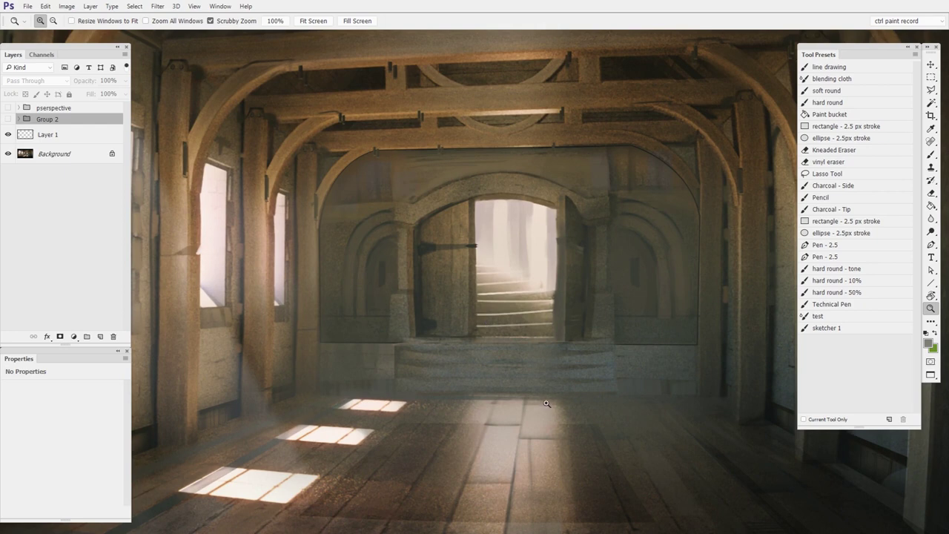
mouse_move(560, 389)
left_mouse_down()
mouse_move(534, 405)
mouse_move(561, 390)
mouse_move(551, 392)
left_mouse_up()
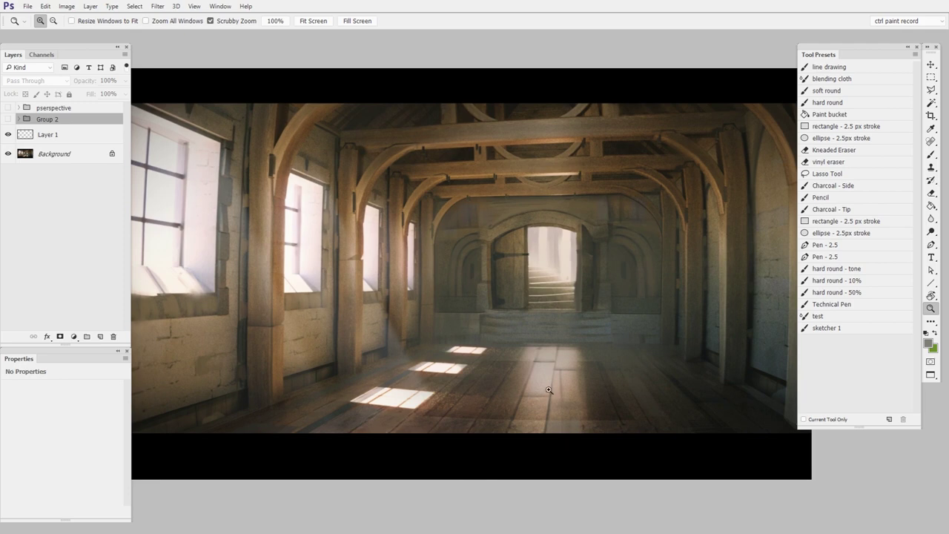
Show Group 2 over the timber hall painting and inspect the throne room doorway and side windows up close
left_click(8, 119)
left_click_drag(609, 302, 624, 295)
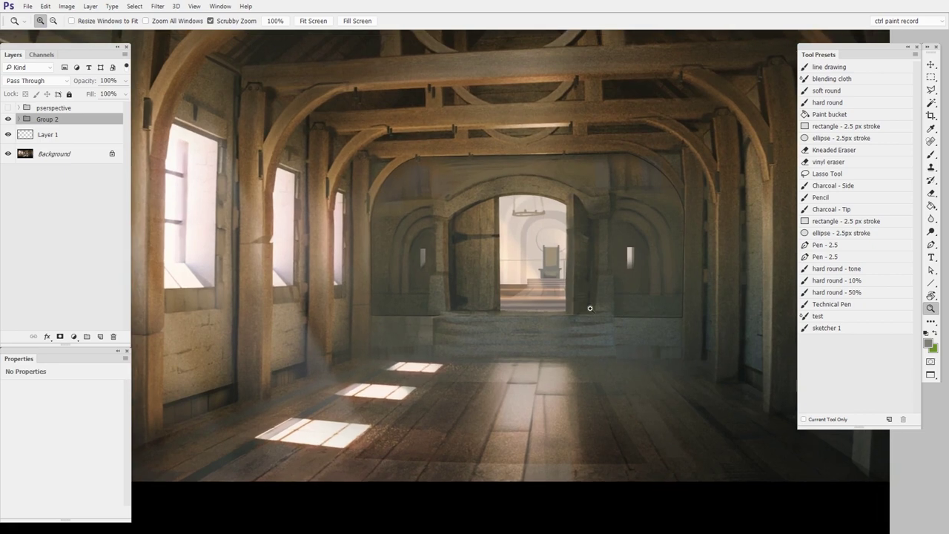
left_click_drag(635, 393, 587, 418)
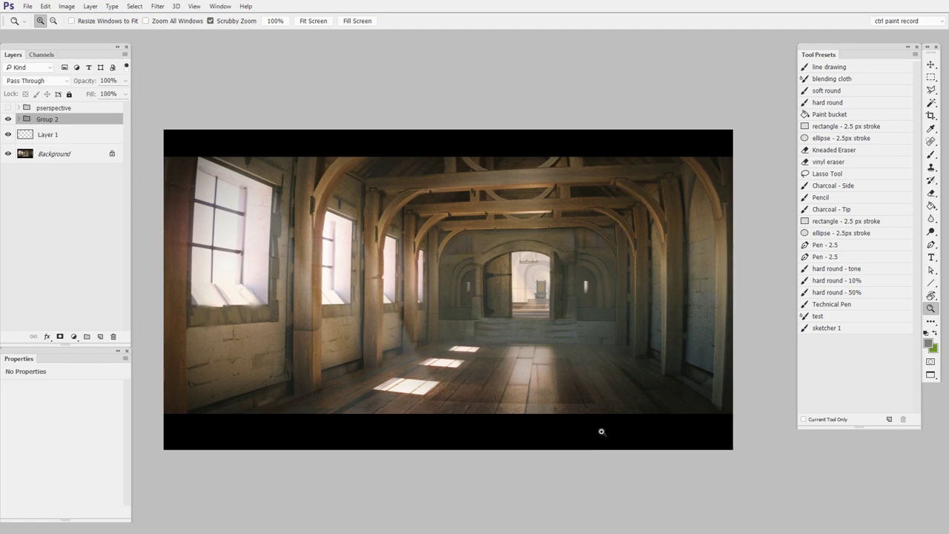
left_click_drag(574, 303, 618, 307)
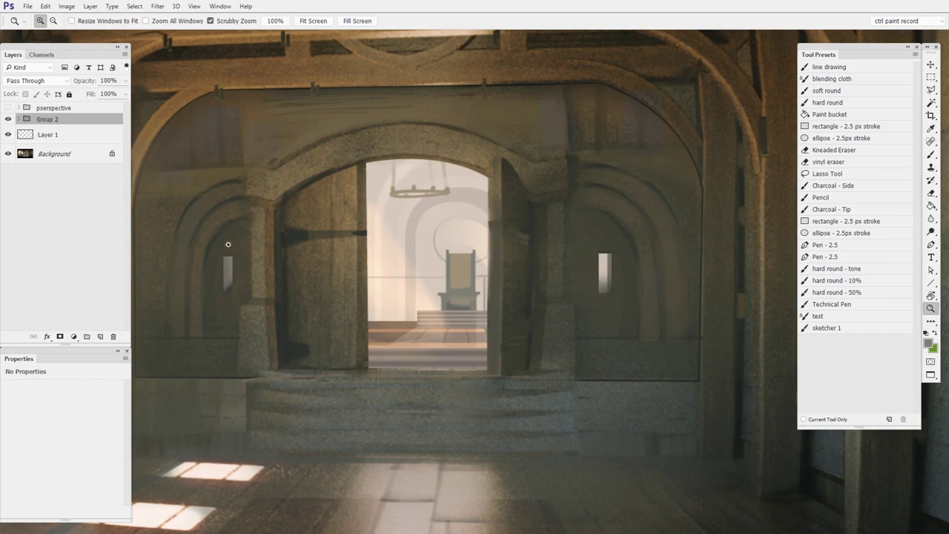
View the whole hall and toggle Group 2 off and on to compare the original doorway with the paintover
left_click_drag(410, 415, 381, 434)
left_click_drag(503, 424, 569, 371)
left_click_drag(563, 374, 534, 398)
left_click_drag(573, 428, 615, 413)
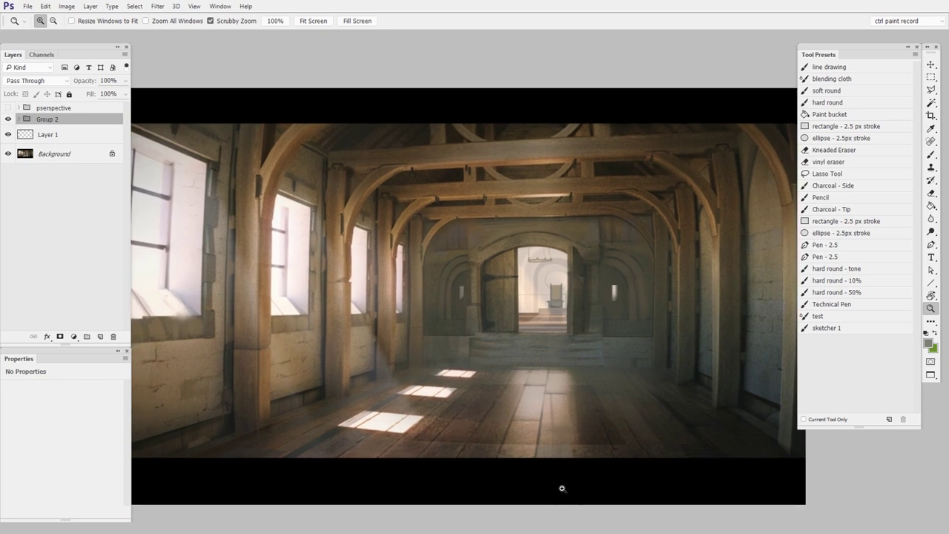
left_click(8, 120)
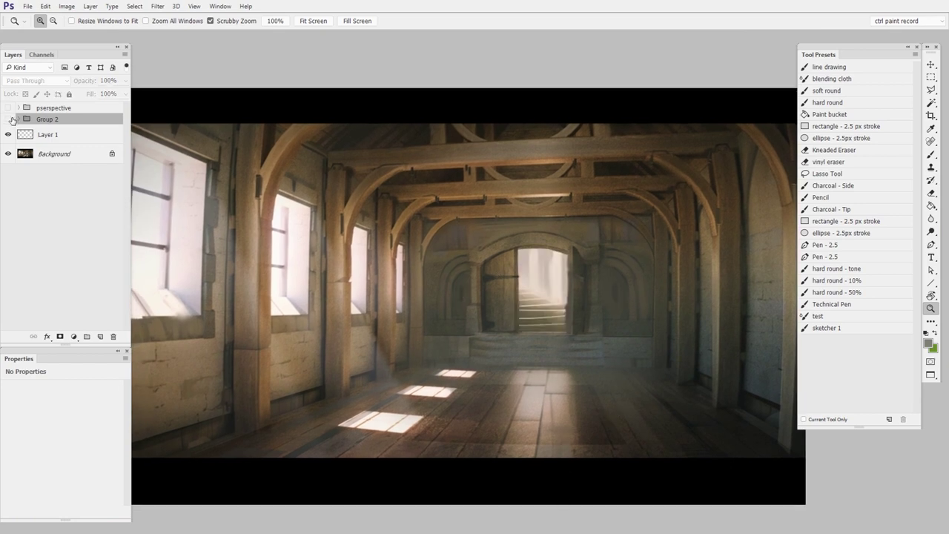
left_click(8, 119)
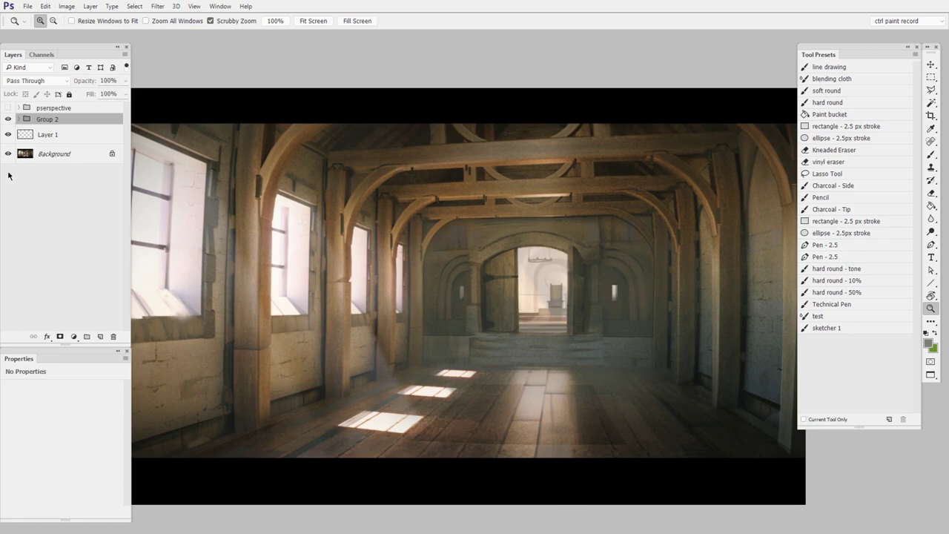